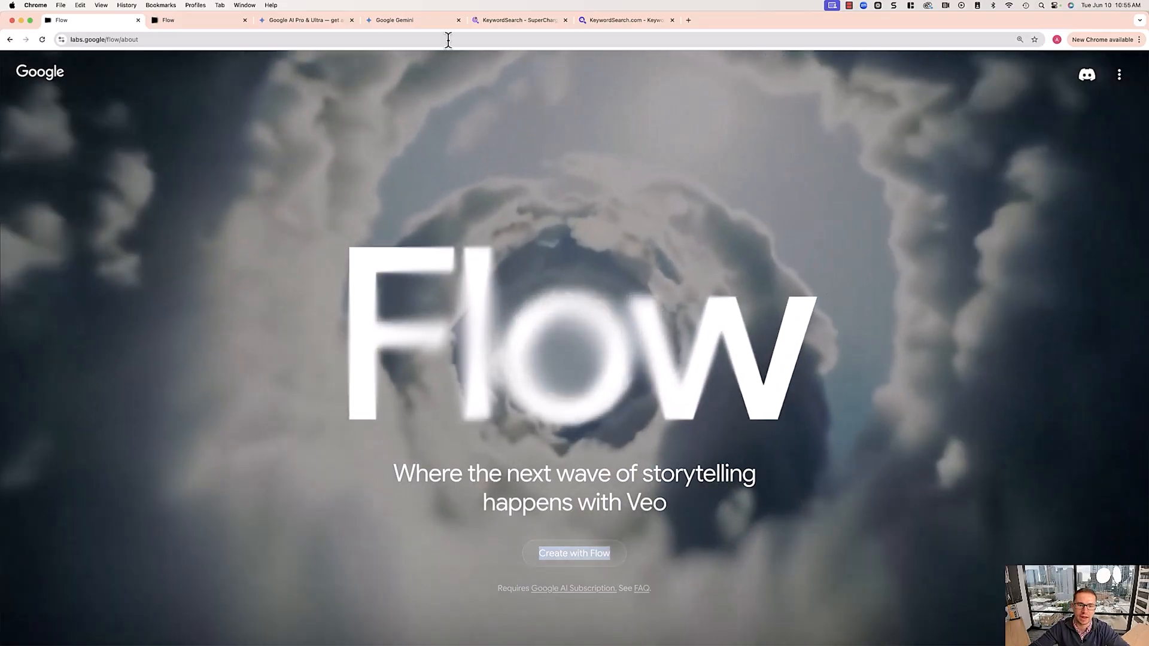
# Step: Open the Gemini subscriptions page and compare the prices and features of the Free, Google AI Pro and Google AI Ultra plans
pyautogui.click(434, 21)
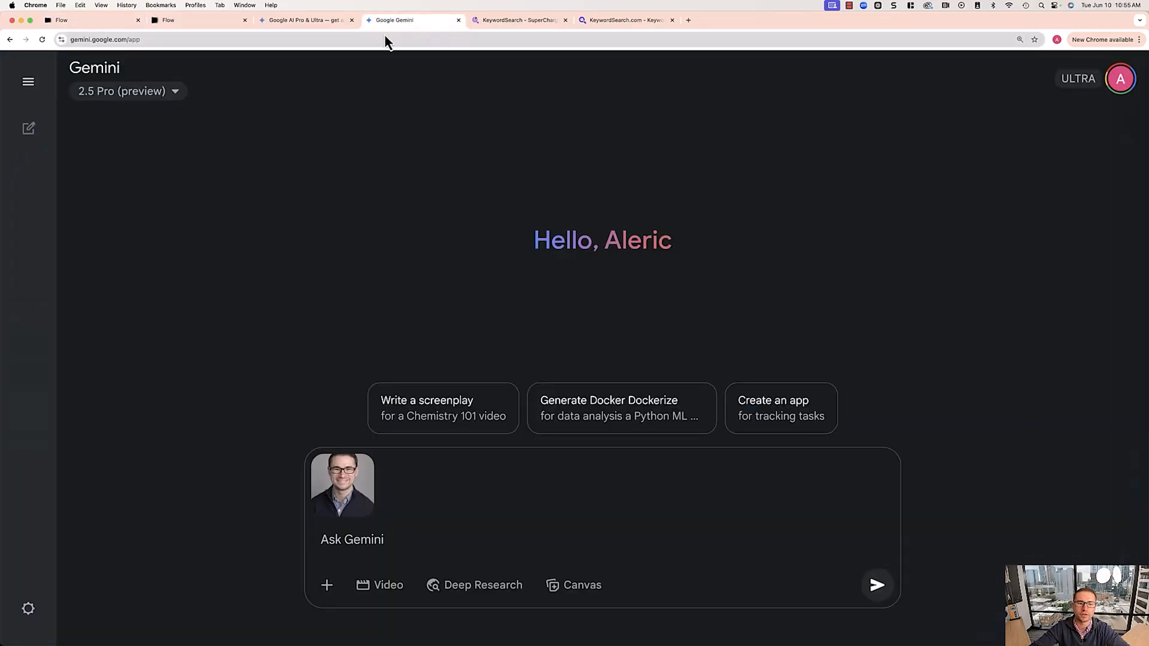
pyautogui.click(310, 21)
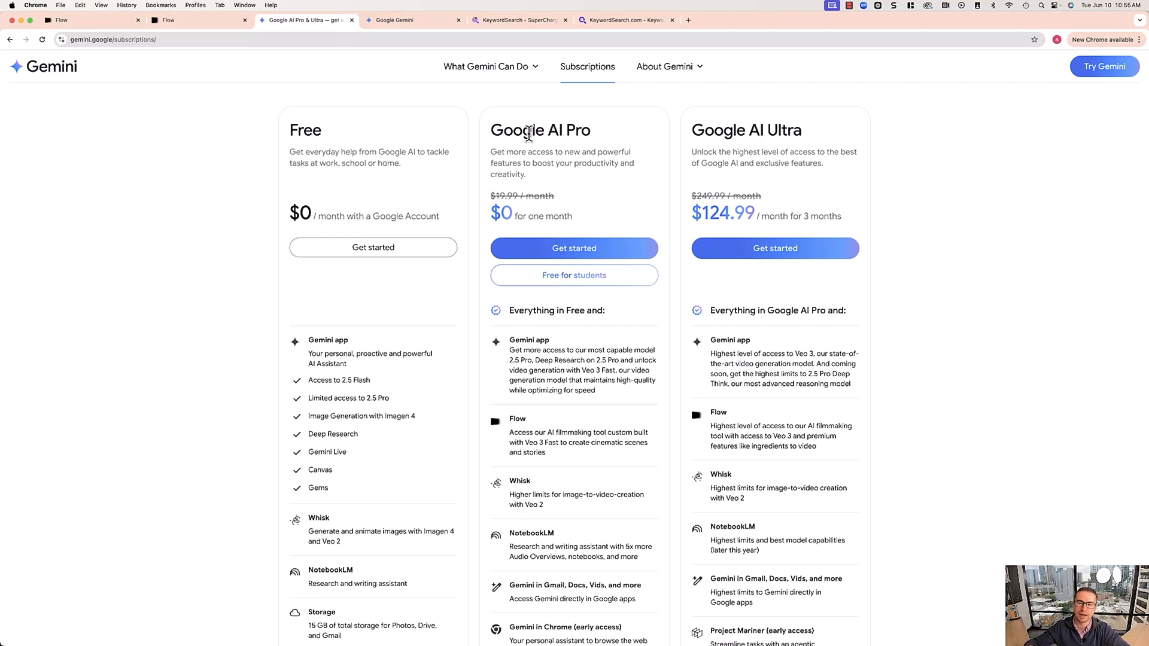
pyautogui.moveTo(693, 128); pyautogui.dragTo(809, 132)
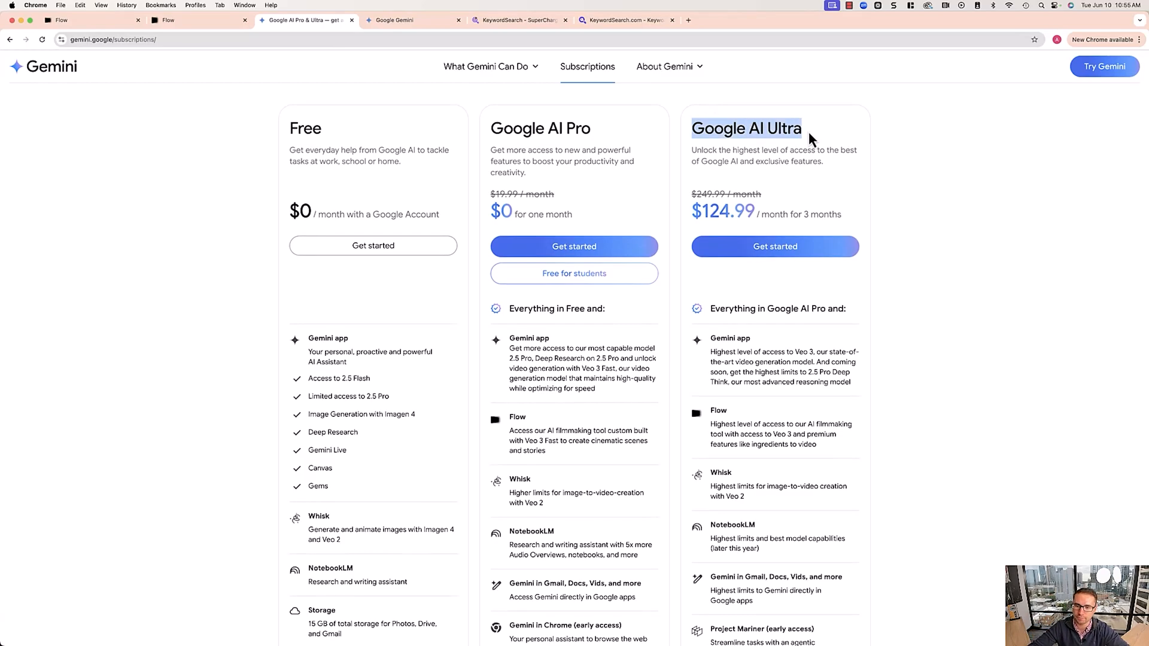
pyautogui.click(808, 133)
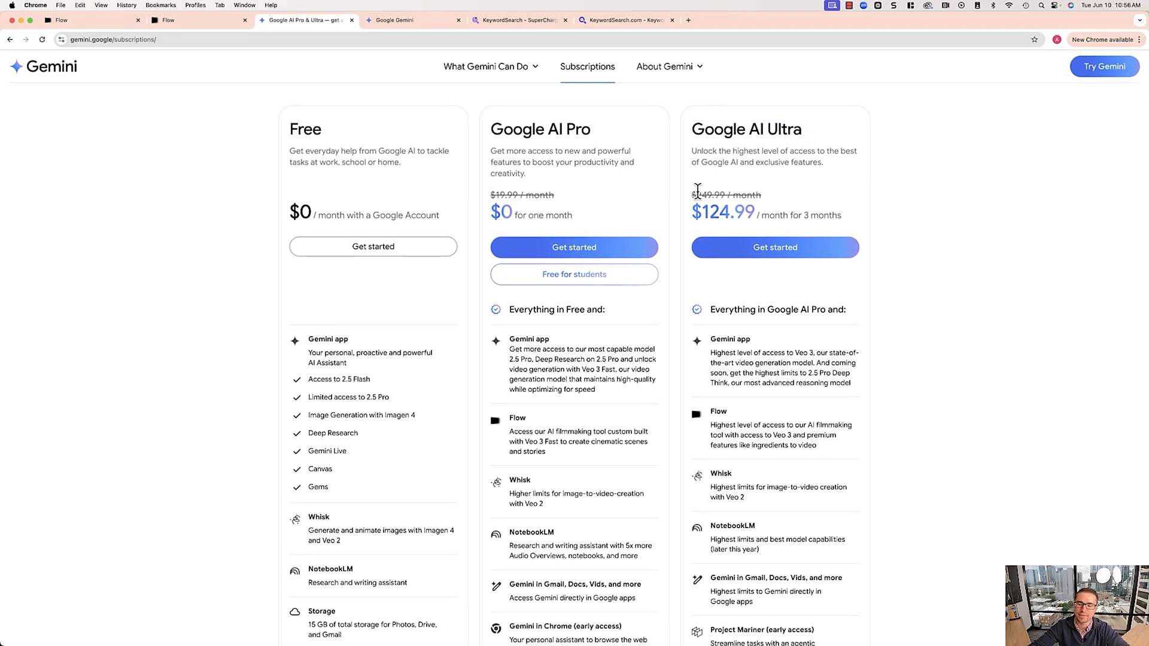
pyautogui.scroll(-3, 779, 374)
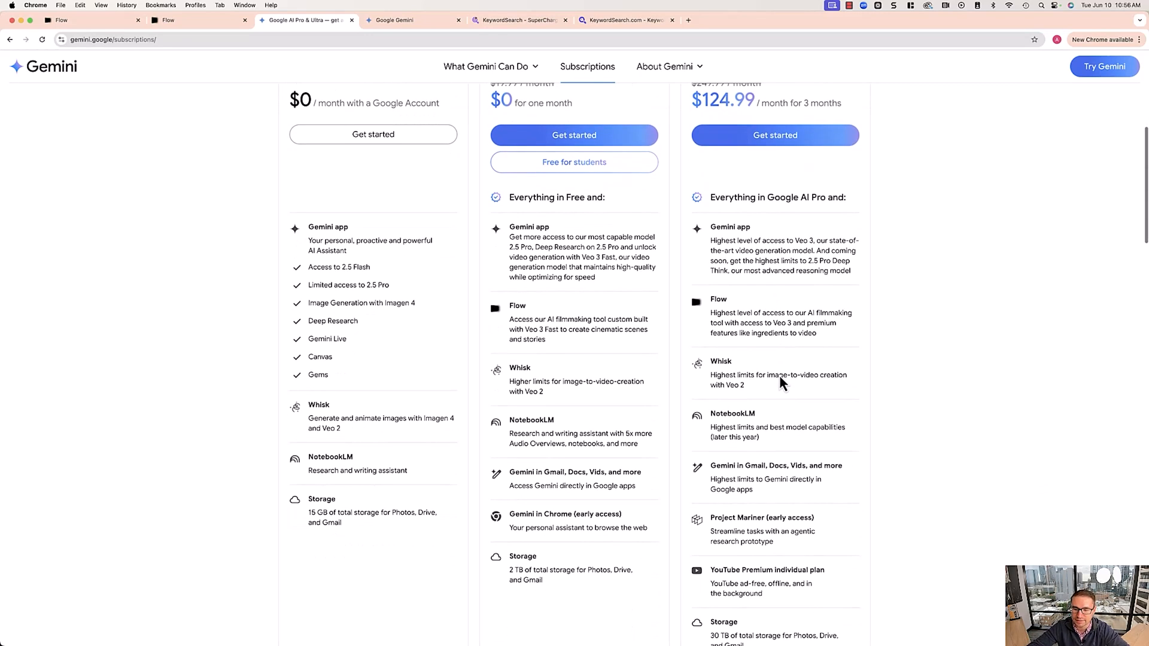
pyautogui.scroll(-2, 780, 375)
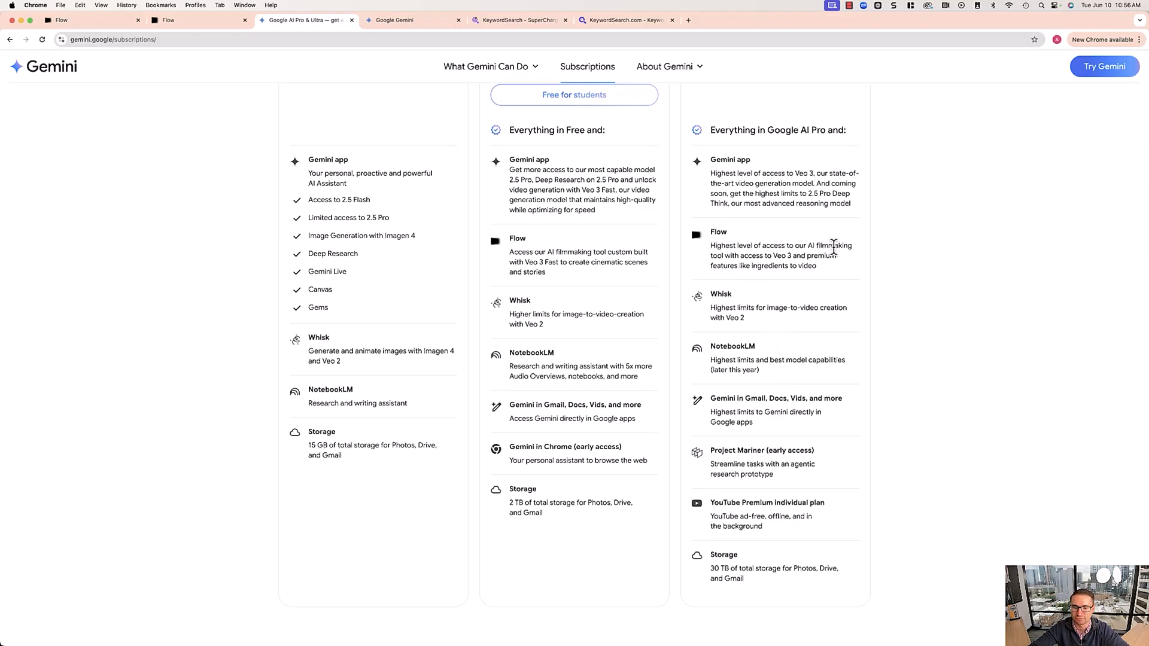
pyautogui.scroll(3, 620, 240)
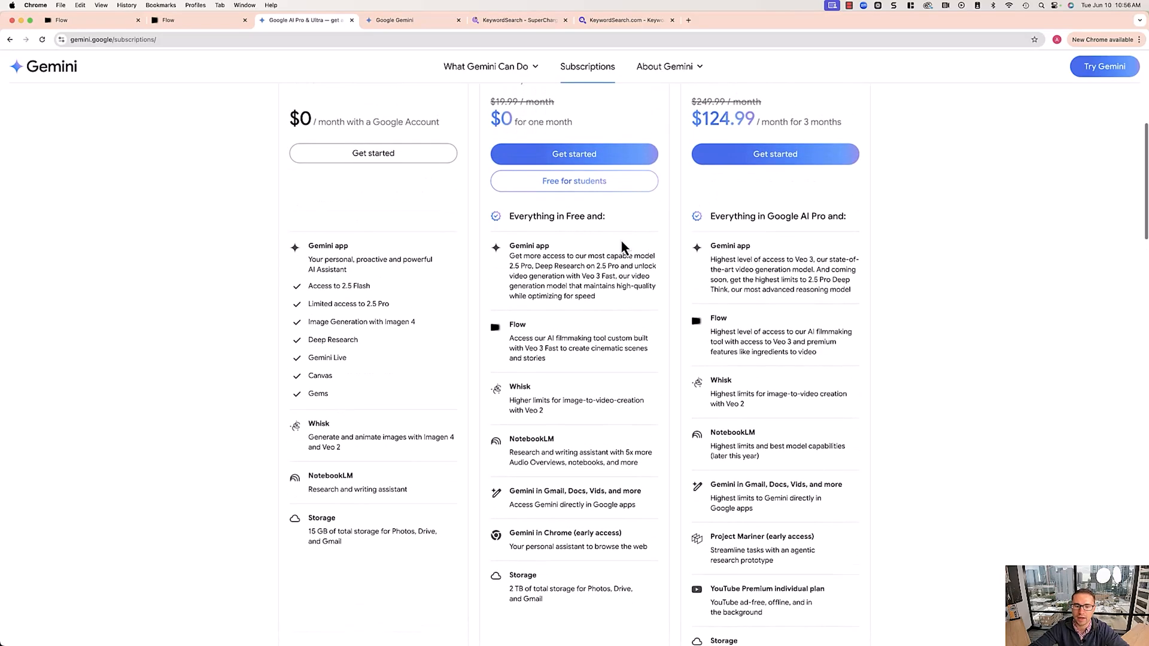
pyautogui.scroll(2, 621, 243)
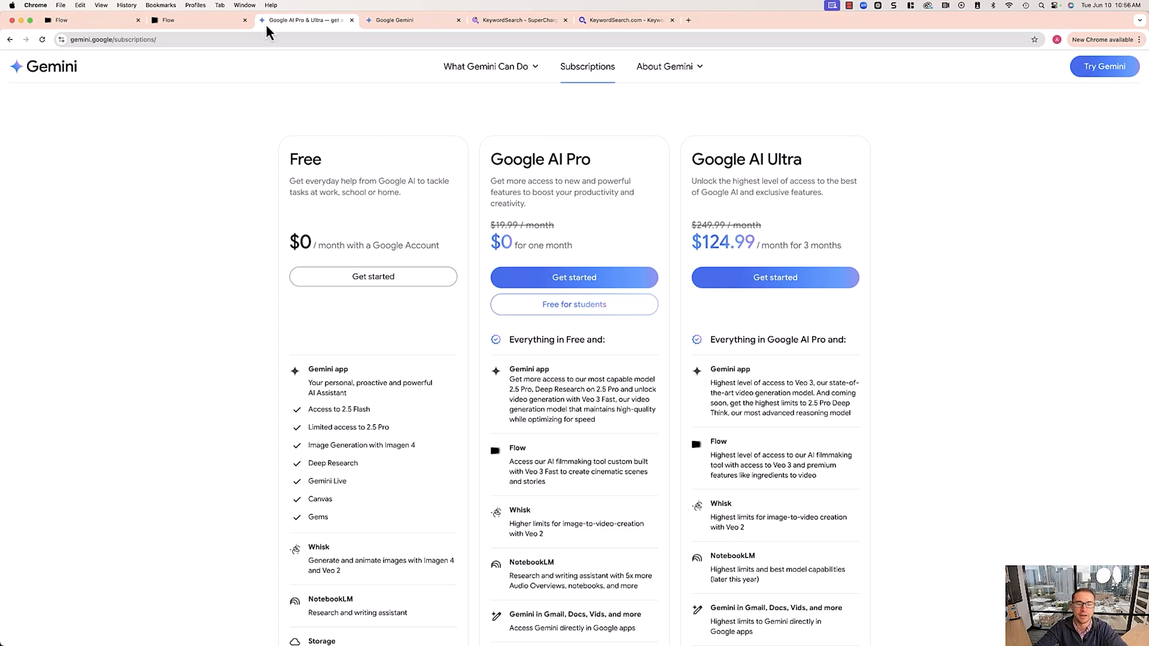
# Step: Switch to Flow to browse the existing video projects, and view the Gemini chat page
pyautogui.click(189, 19)
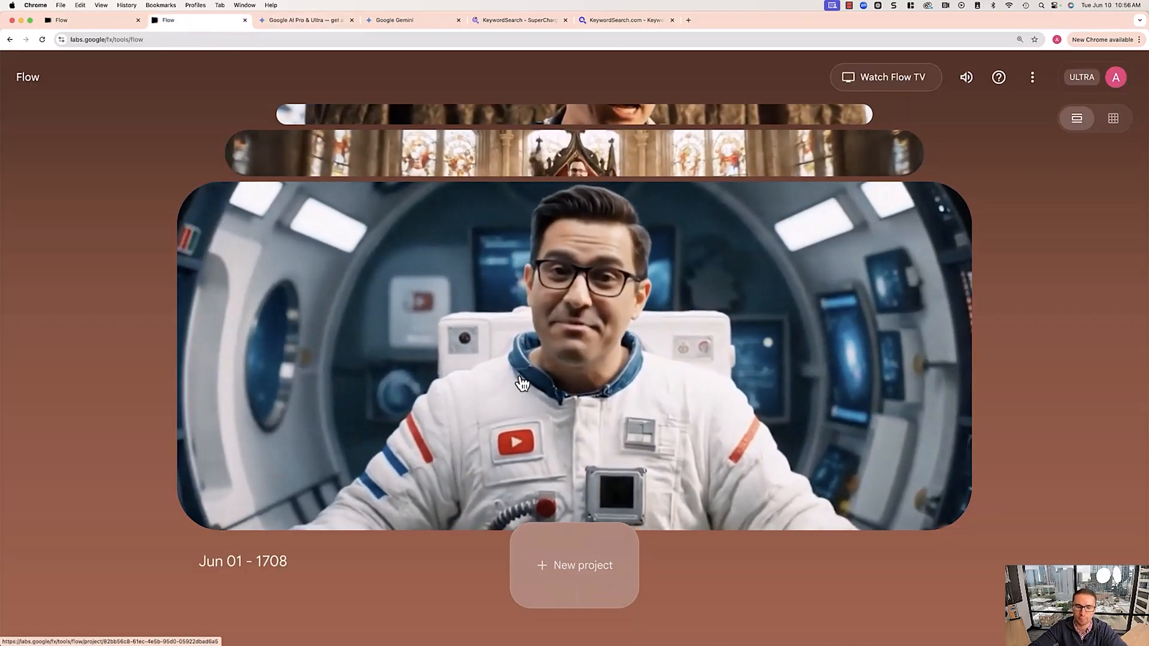
pyautogui.scroll(-2, 519, 383)
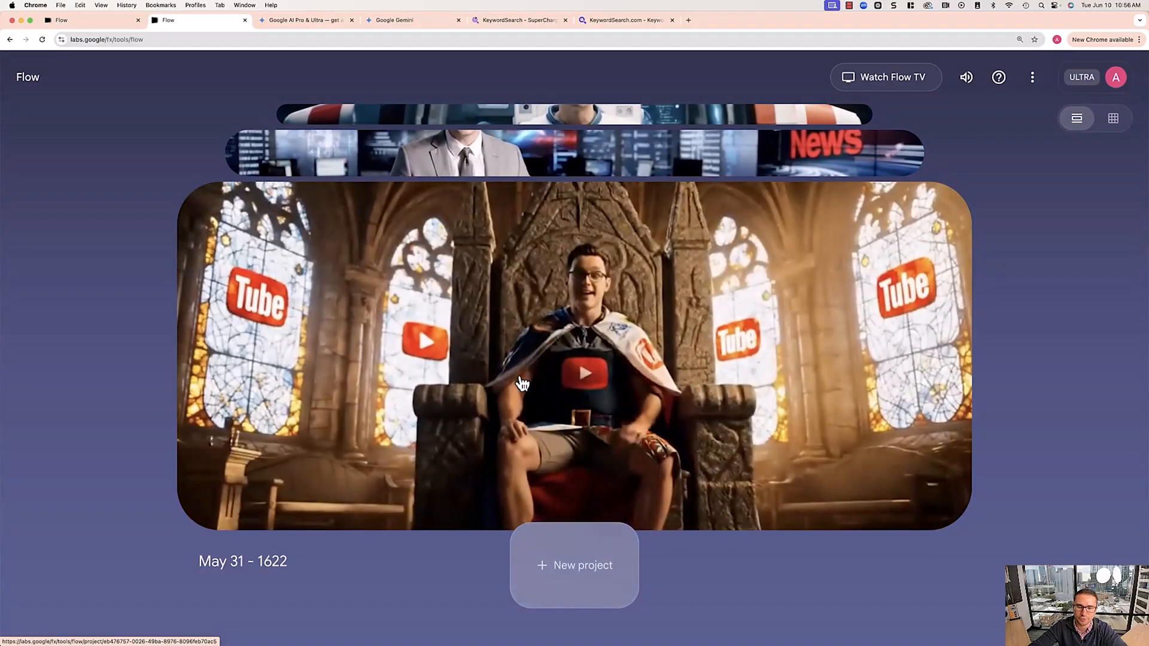
pyautogui.scroll(2, 522, 383)
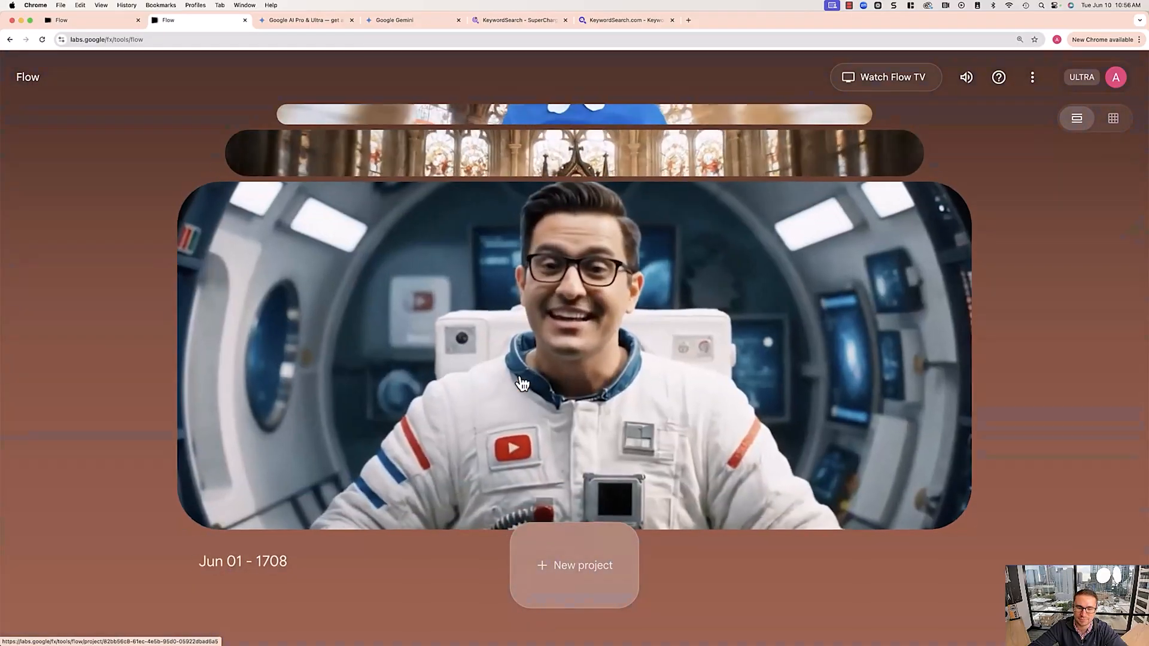
pyautogui.scroll(-3, 522, 383)
pyautogui.scroll(3, 522, 383)
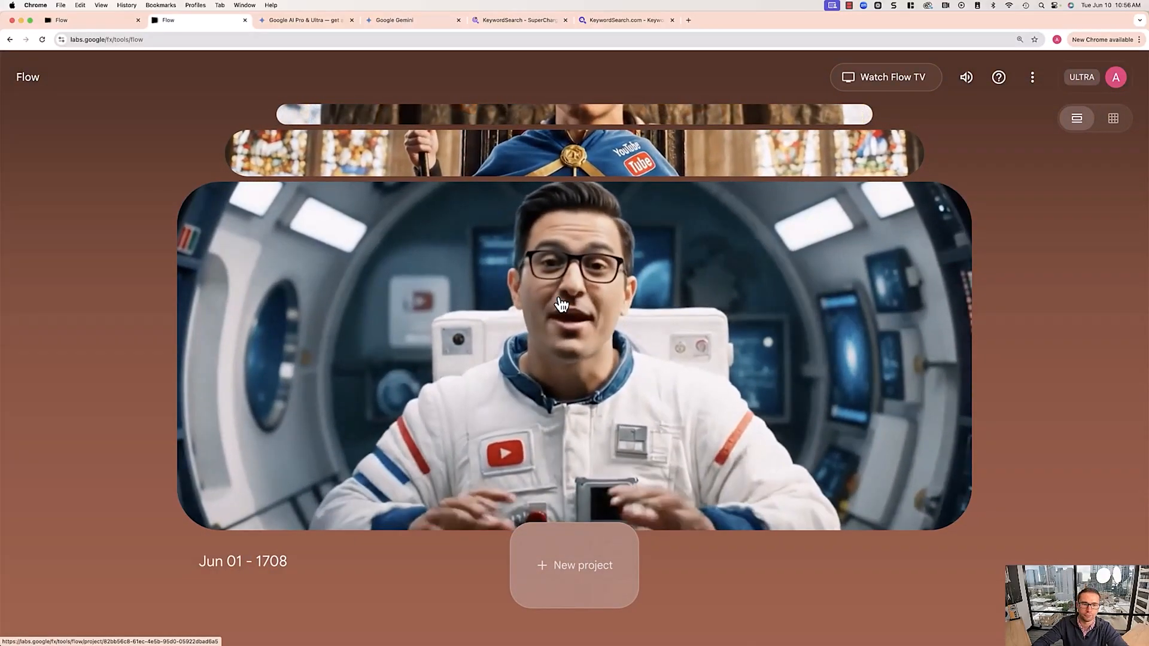
pyautogui.click(404, 18)
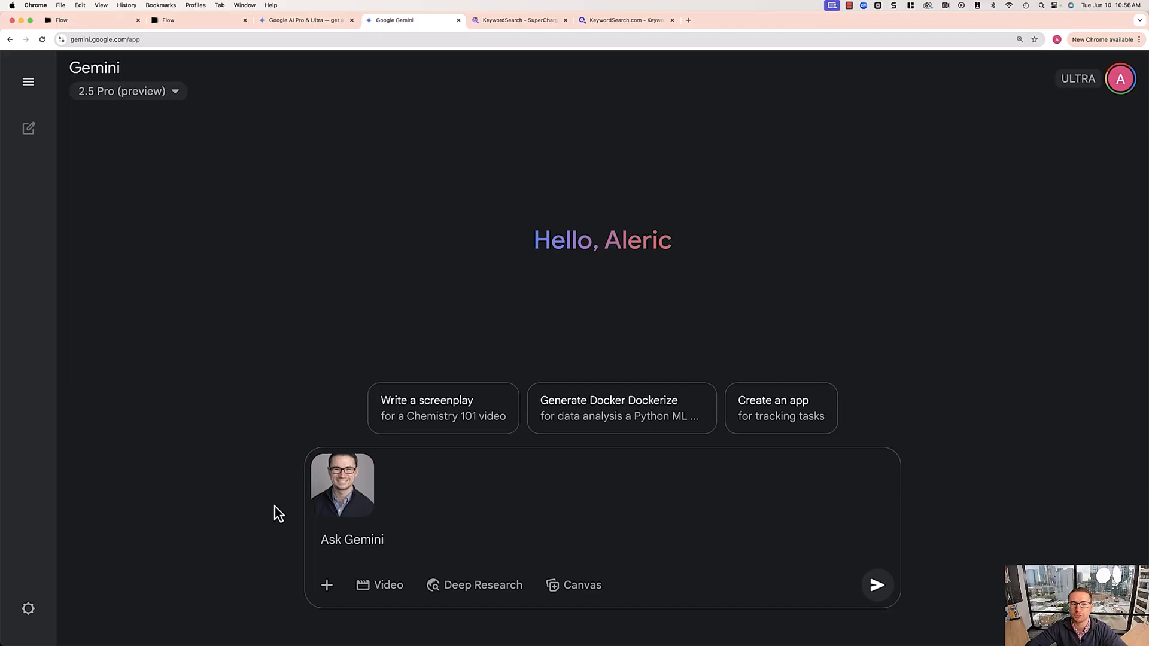
# Step: Return to Flow and create a new project with Text to Video as the generation mode
pyautogui.click(200, 22)
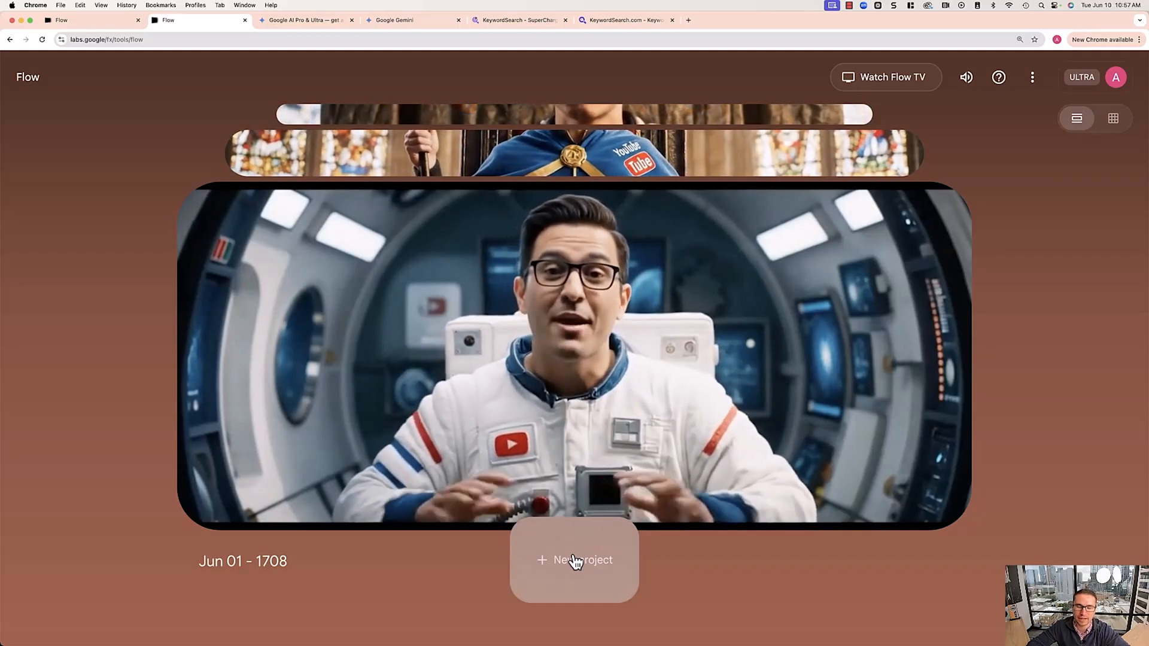
pyautogui.click(574, 562)
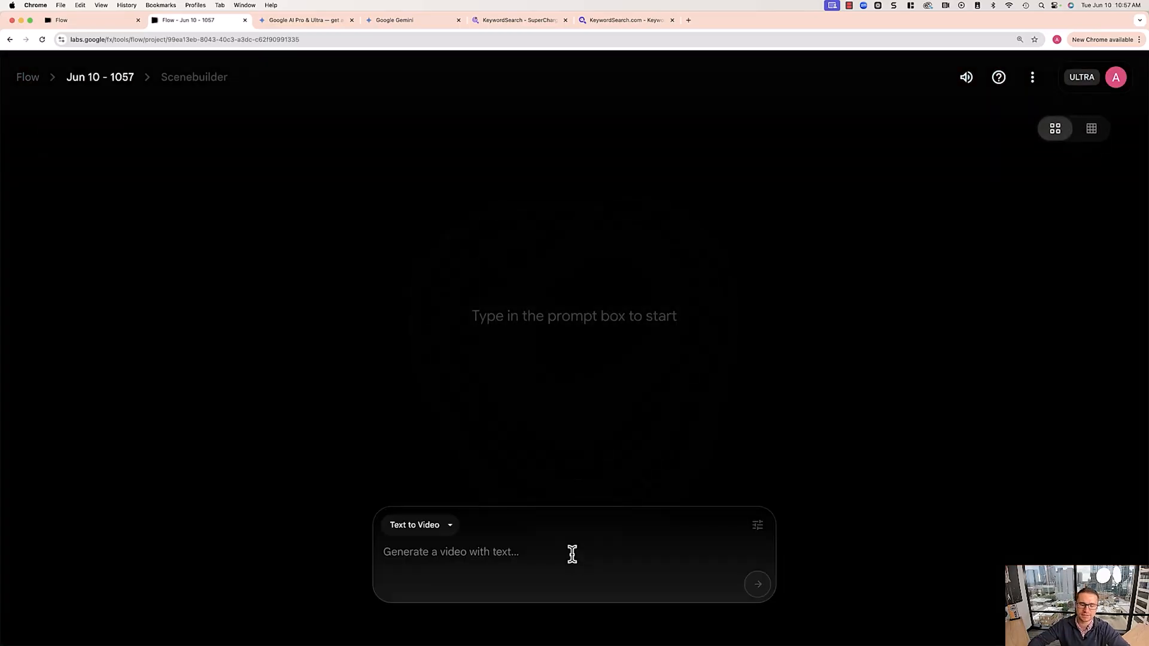
pyautogui.click(431, 532)
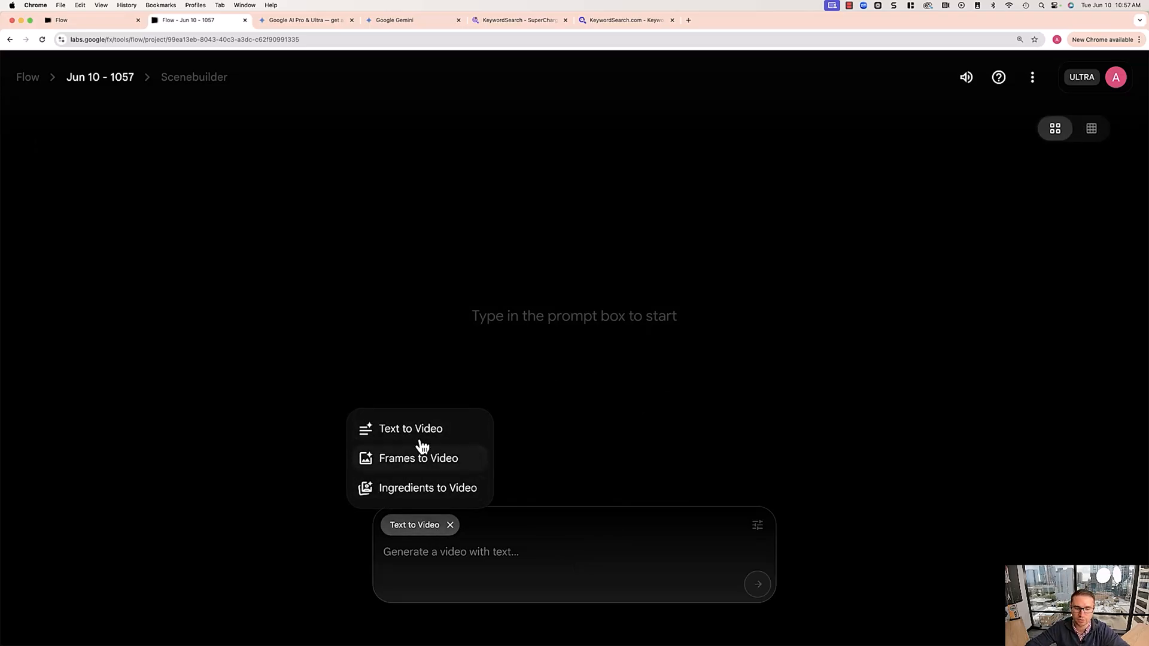
pyautogui.click(419, 432)
# Step: Try the Frames to Video and Ingredients to Video modes, ending on Text to Video again
pyautogui.click(431, 533)
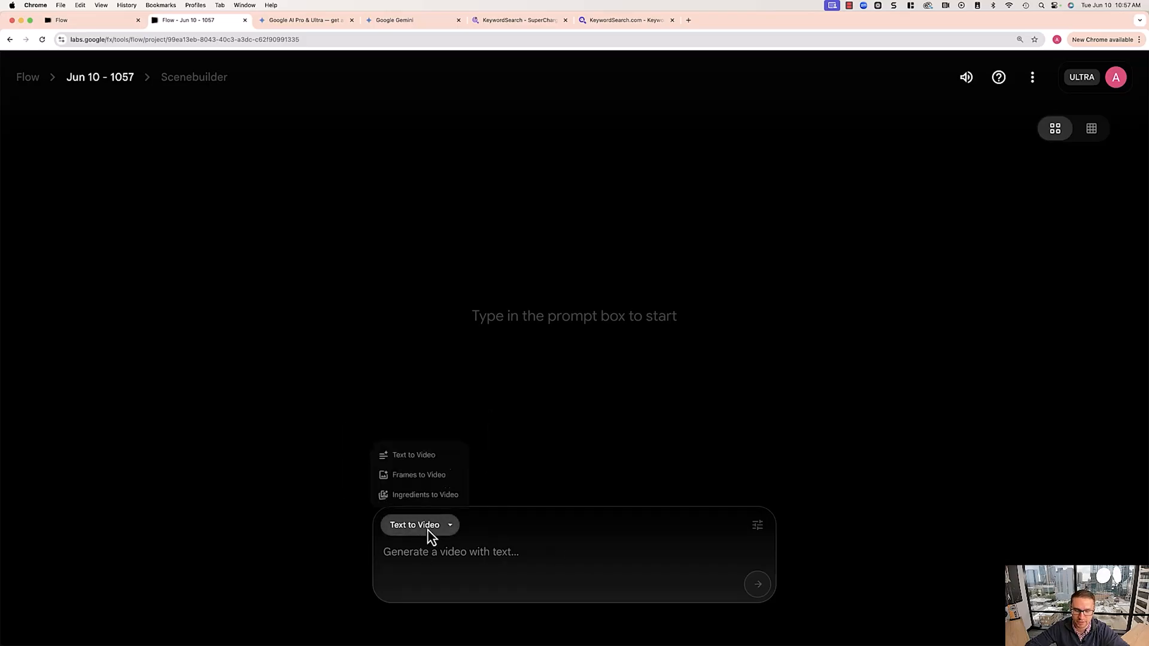
pyautogui.click(439, 465)
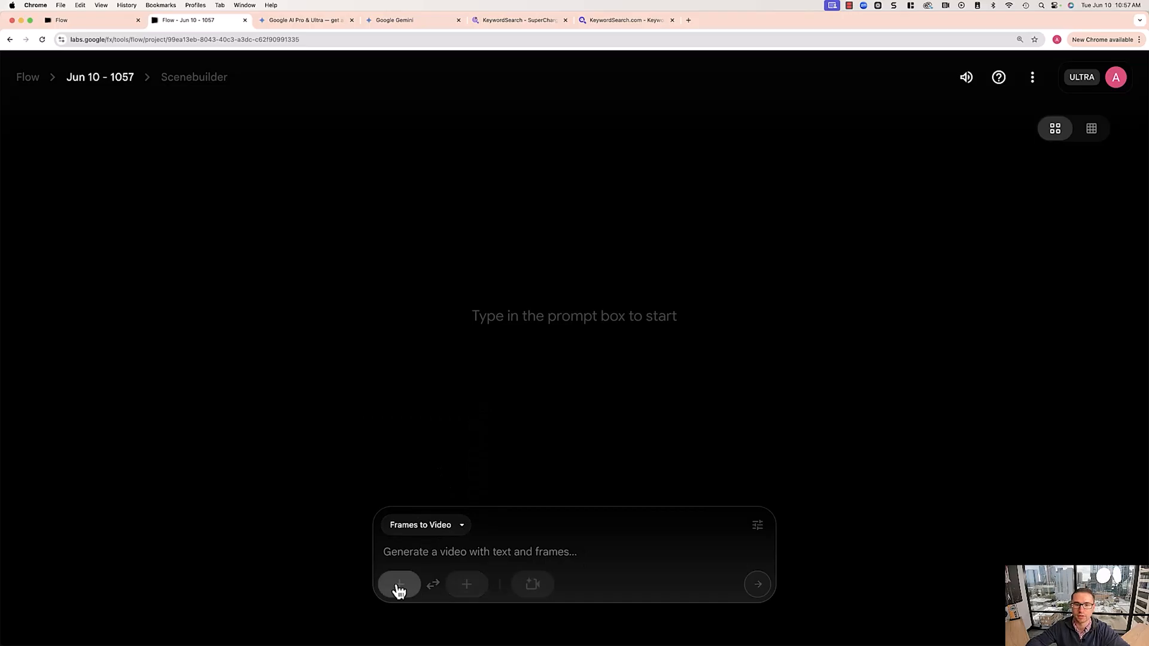
pyautogui.click(430, 534)
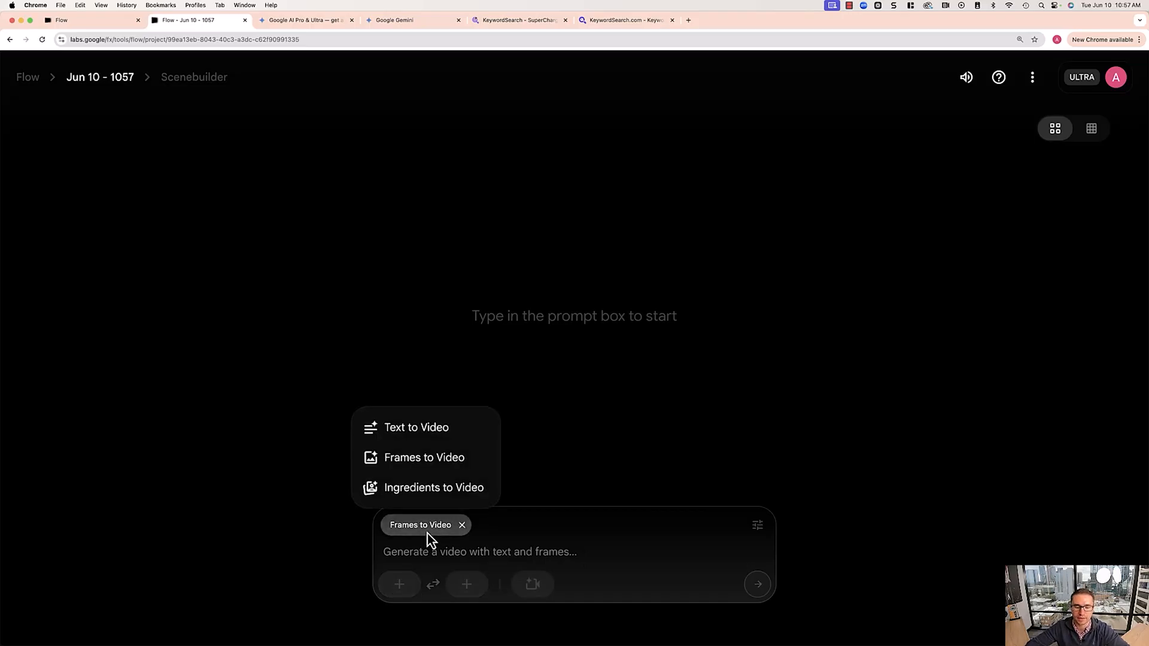
pyautogui.click(433, 492)
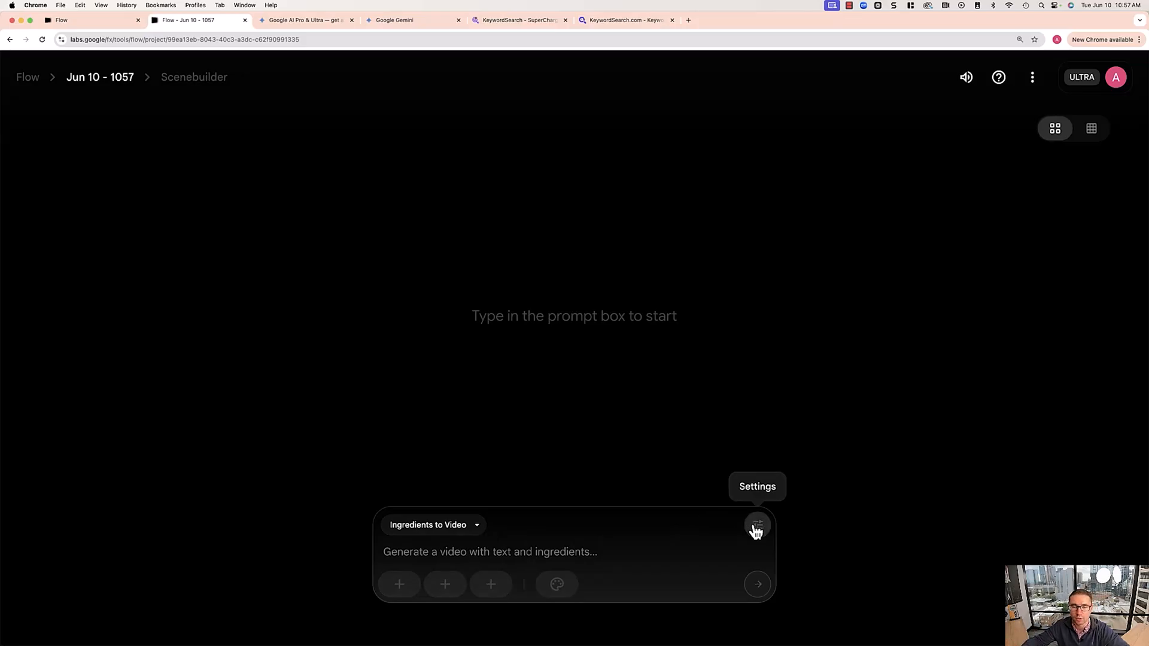
pyautogui.click(458, 533)
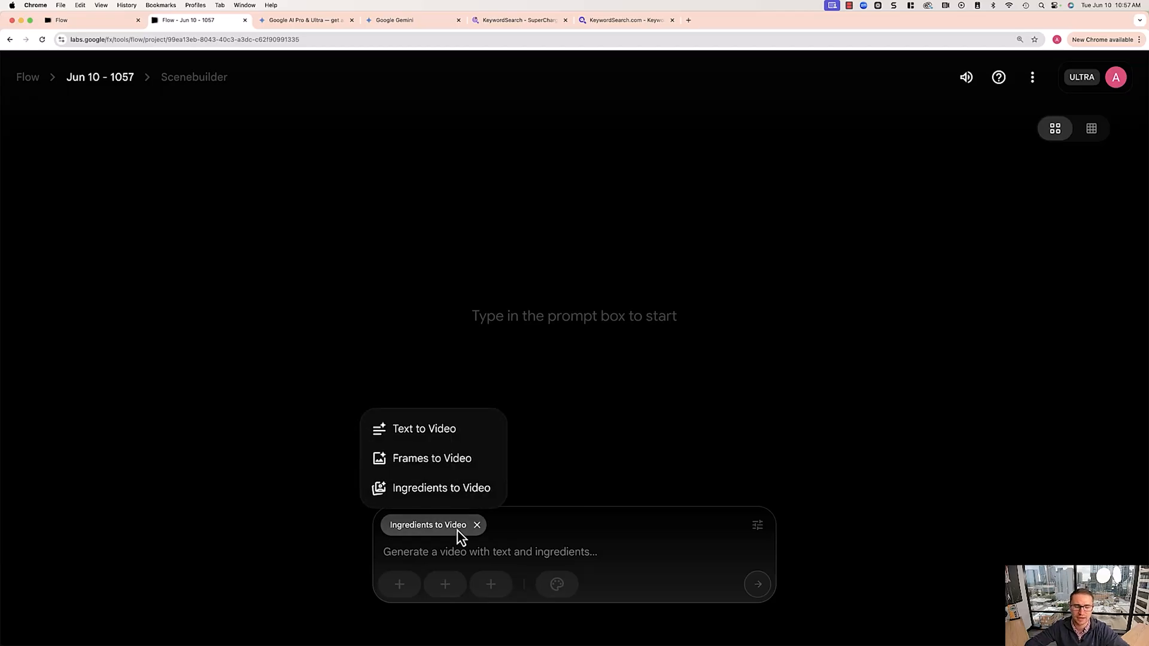
pyautogui.click(428, 432)
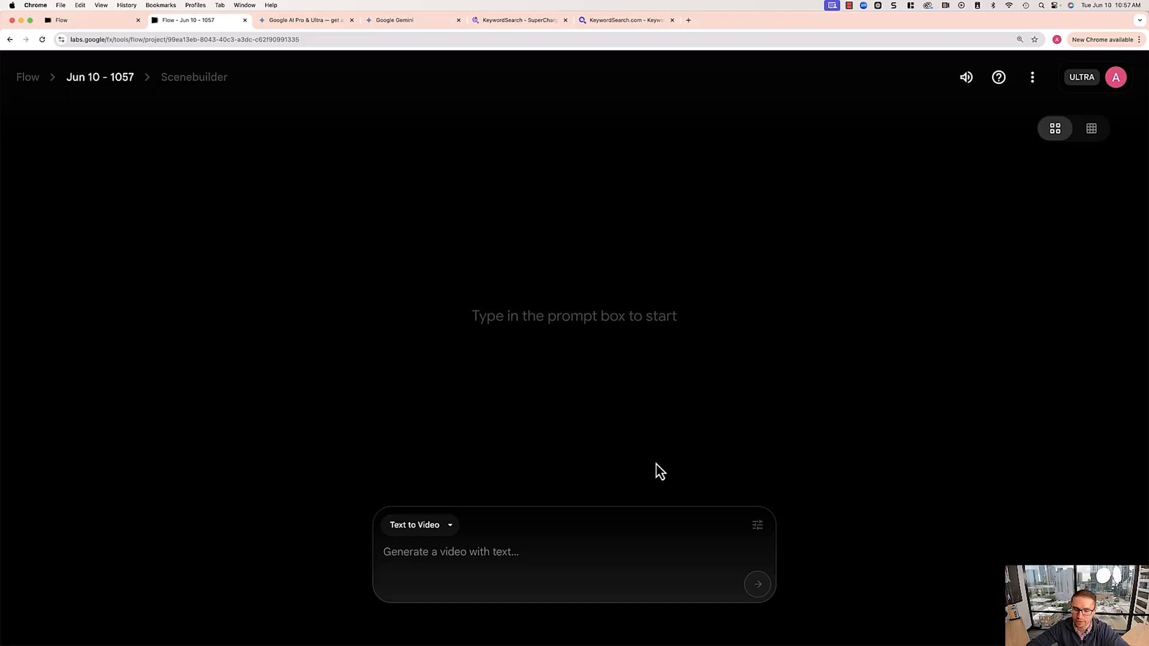
# Step: Set the generation model to Veo 3 - Quality in the prompt settings
pyautogui.click(759, 526)
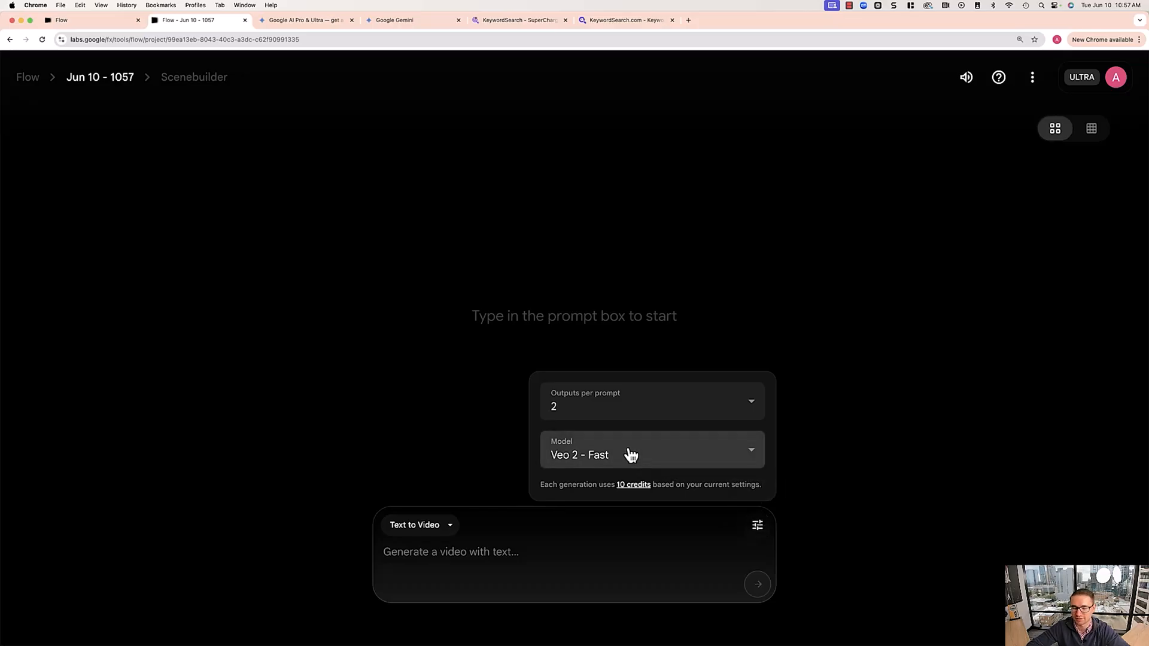
pyautogui.click(605, 464)
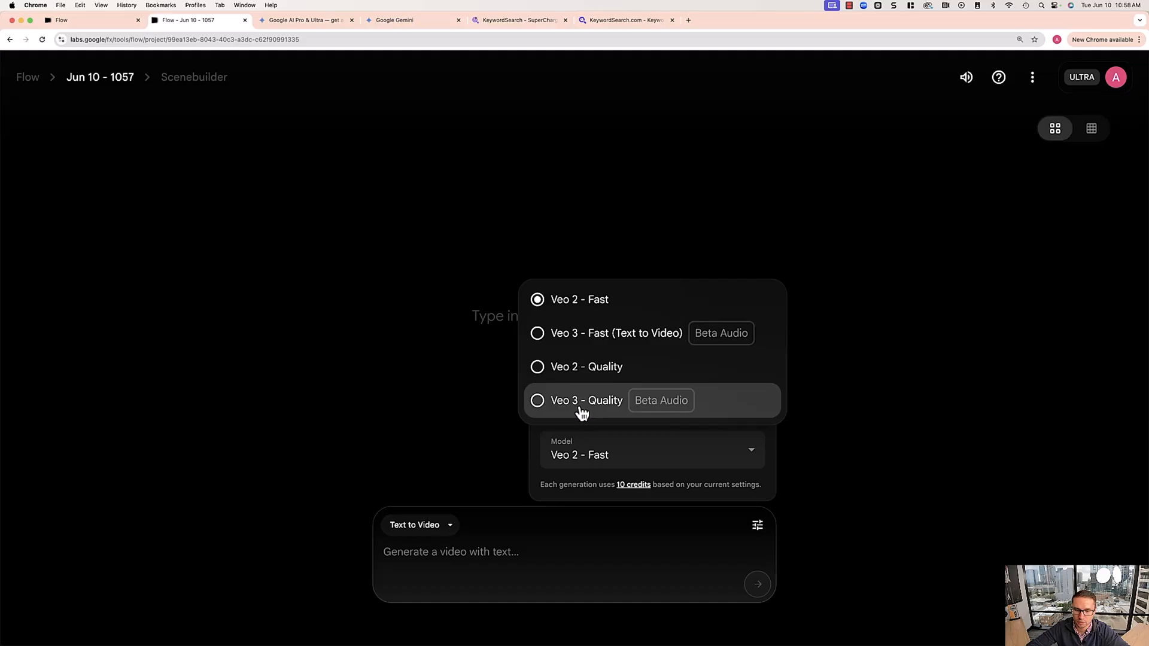
pyautogui.click(675, 408)
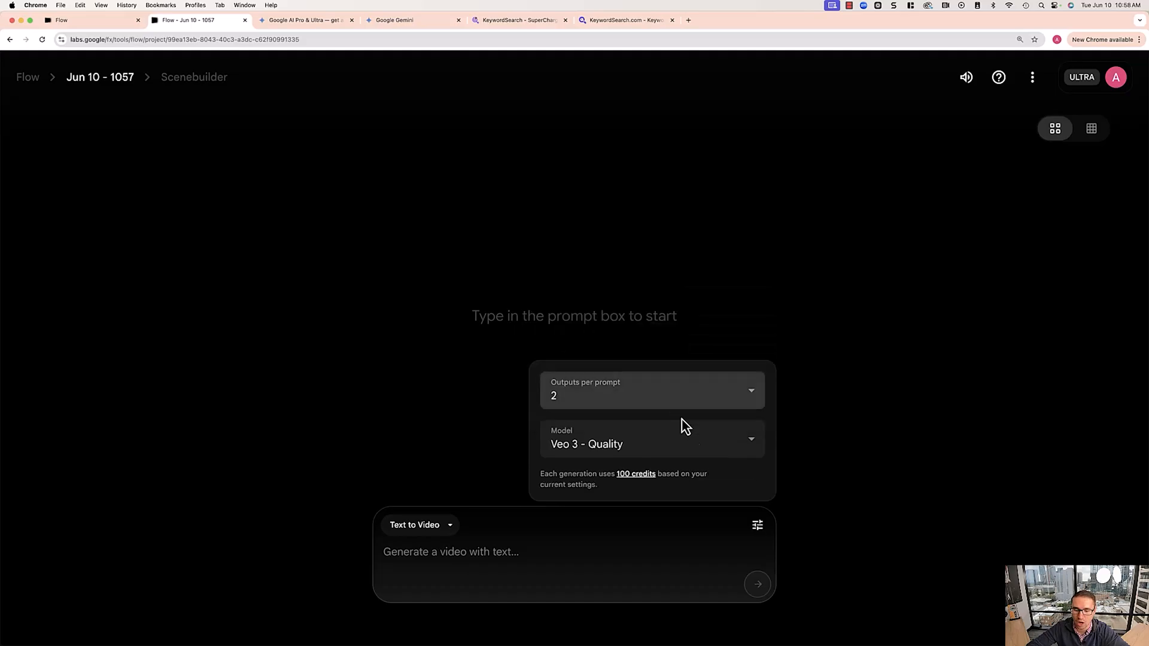
pyautogui.click(655, 446)
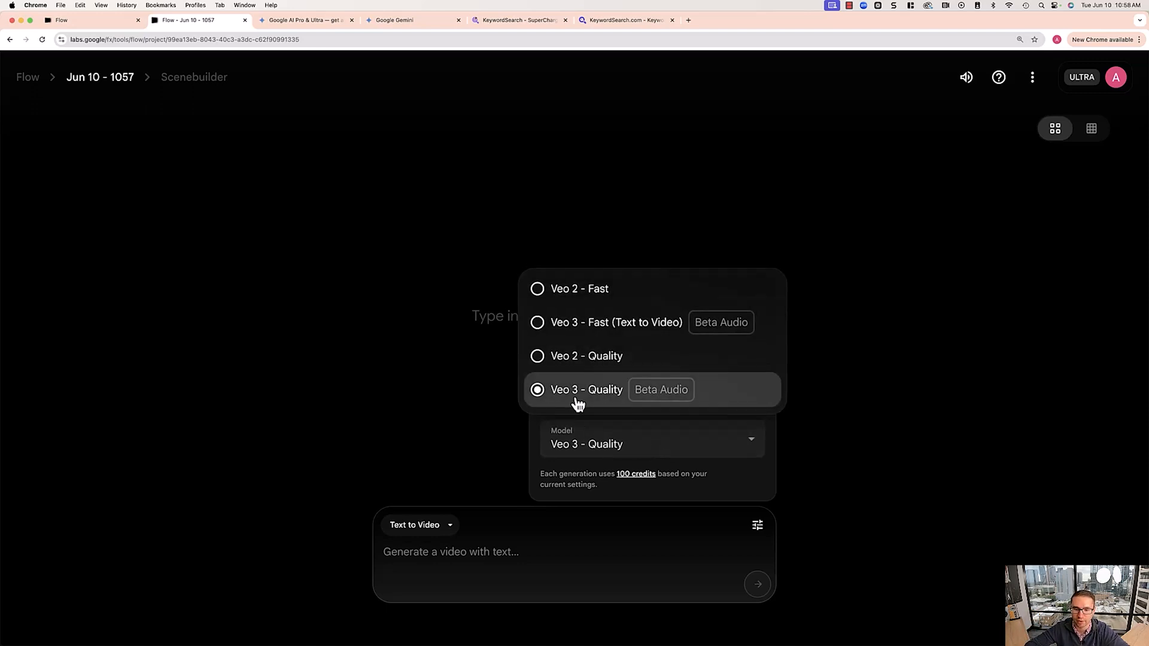
pyautogui.click(614, 477)
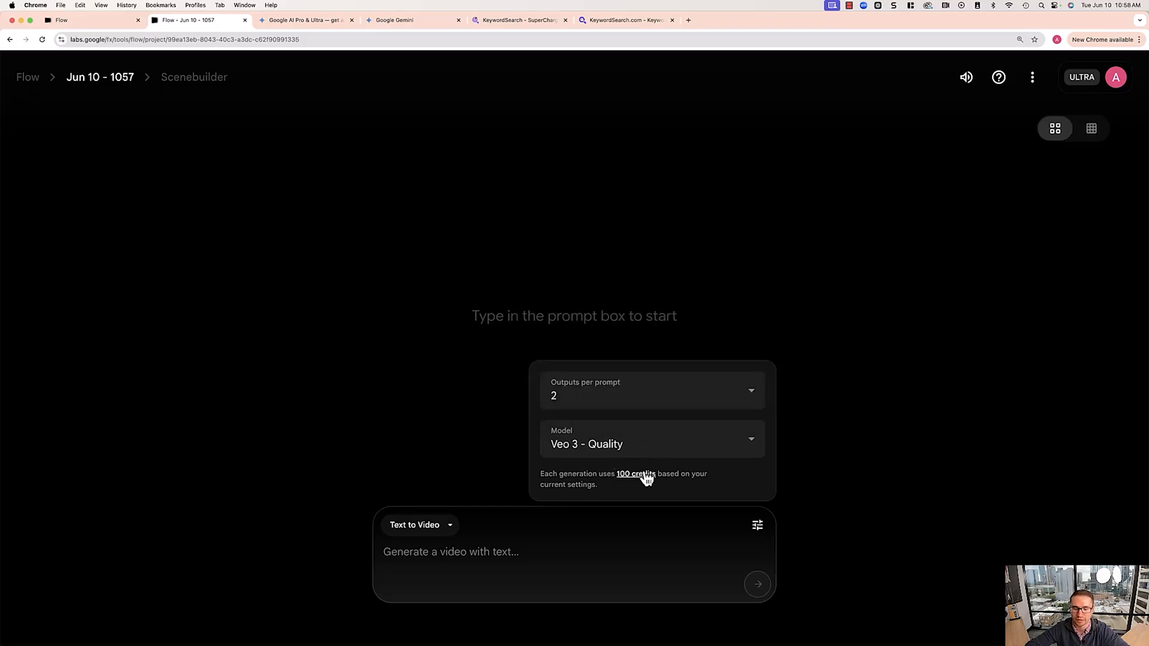
# Step: Check the account's remaining AI credits and close the account details
pyautogui.click(1115, 78)
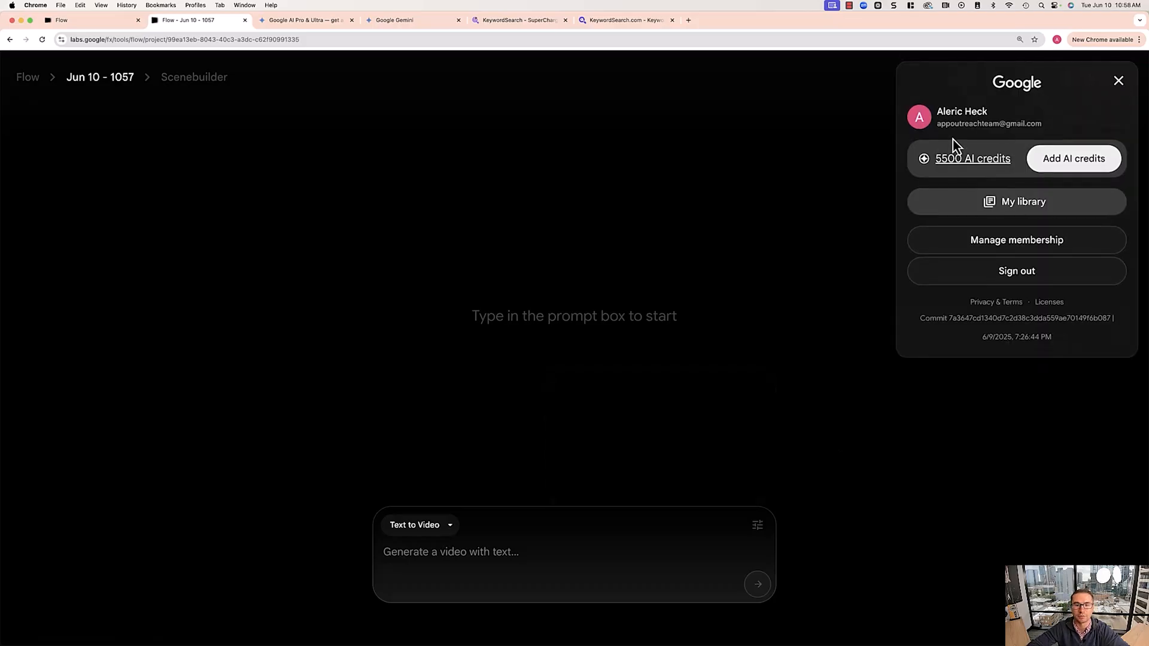
pyautogui.click(765, 198)
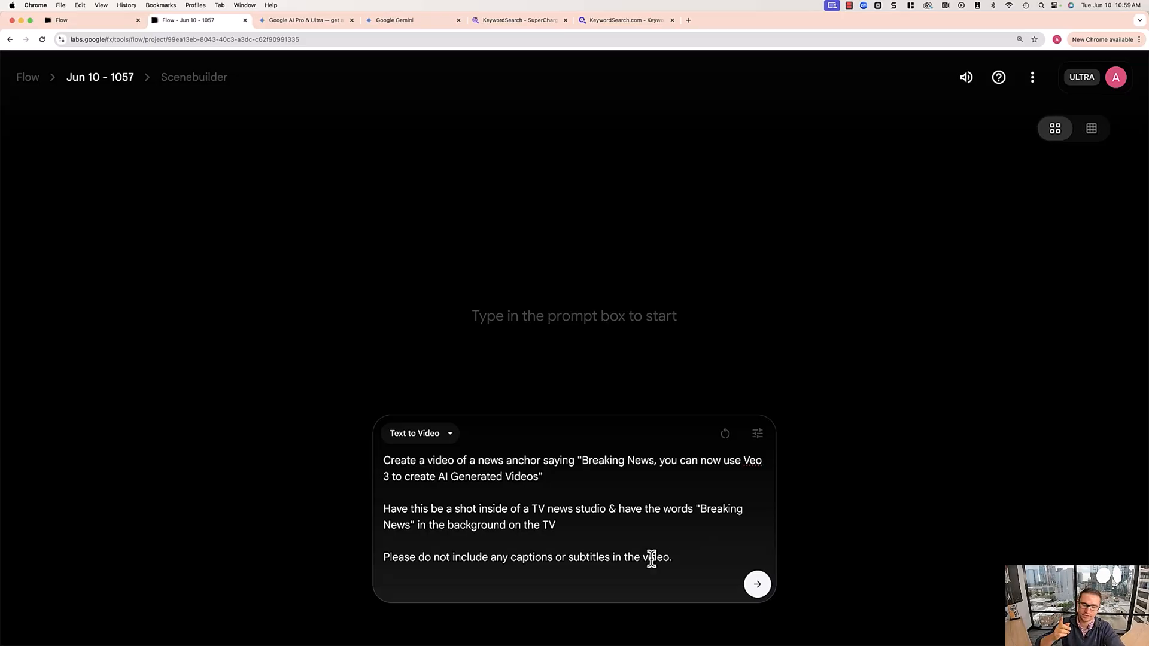
# Step: Review the news anchor prompt, highlighting its last line about not including captions or subtitles
pyautogui.moveTo(682, 558); pyautogui.dragTo(377, 561)
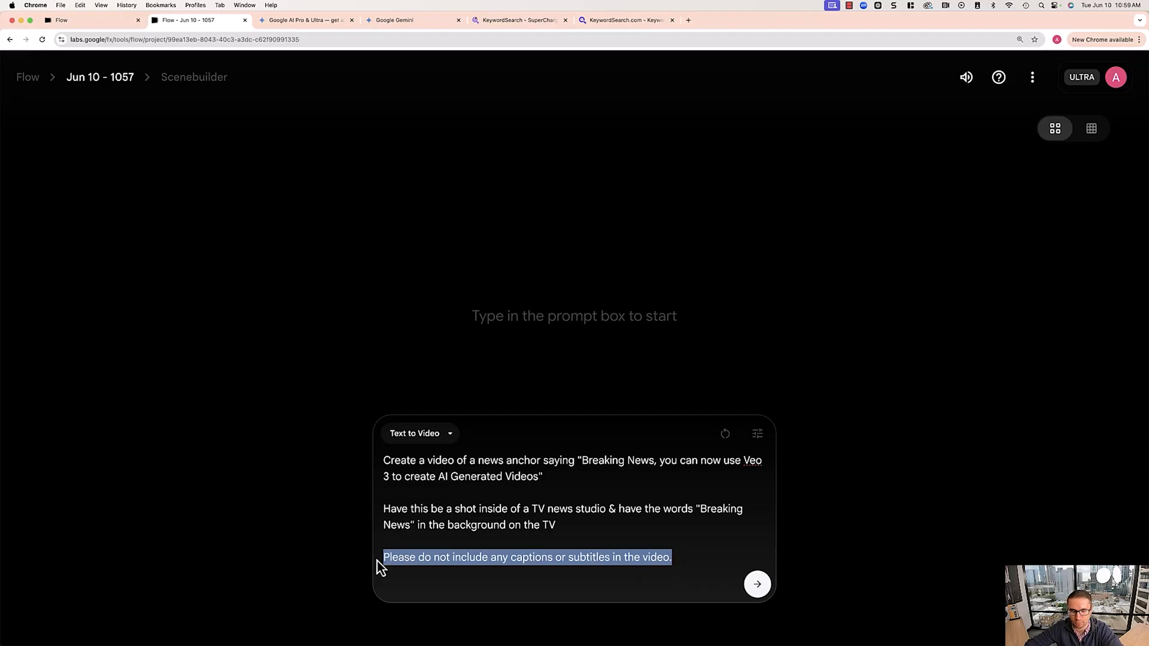
pyautogui.click(403, 559)
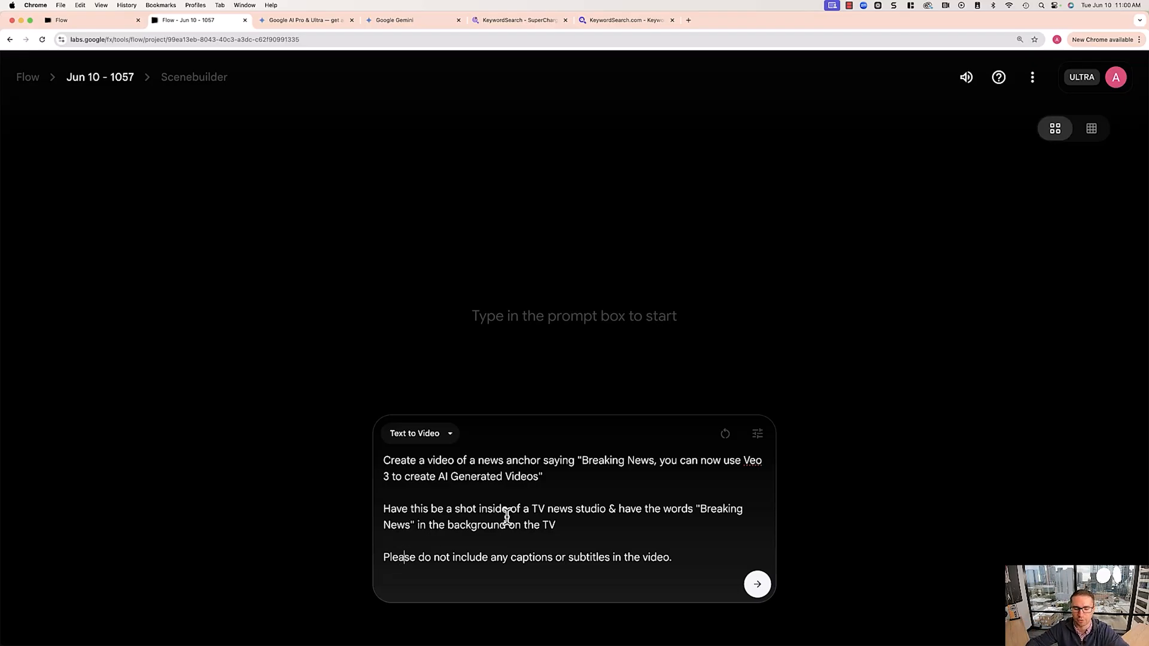
pyautogui.click(694, 549)
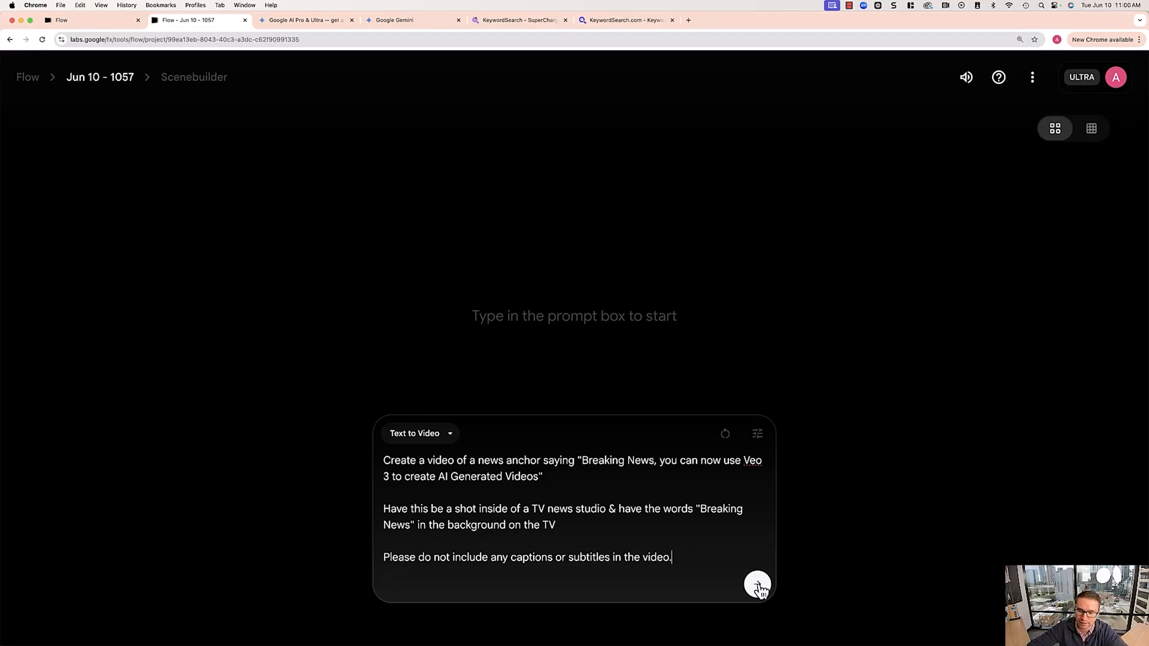
# Step: Review the generation settings and the available models, keeping Veo 3 - Quality selected
pyautogui.click(757, 436)
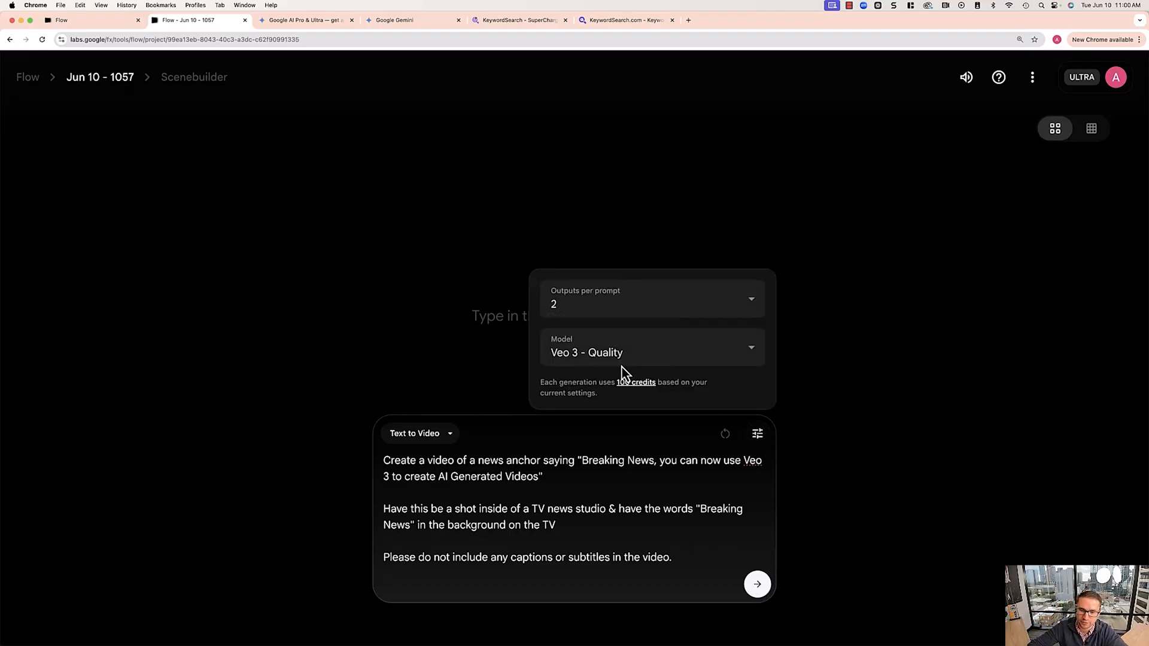
pyautogui.click(575, 356)
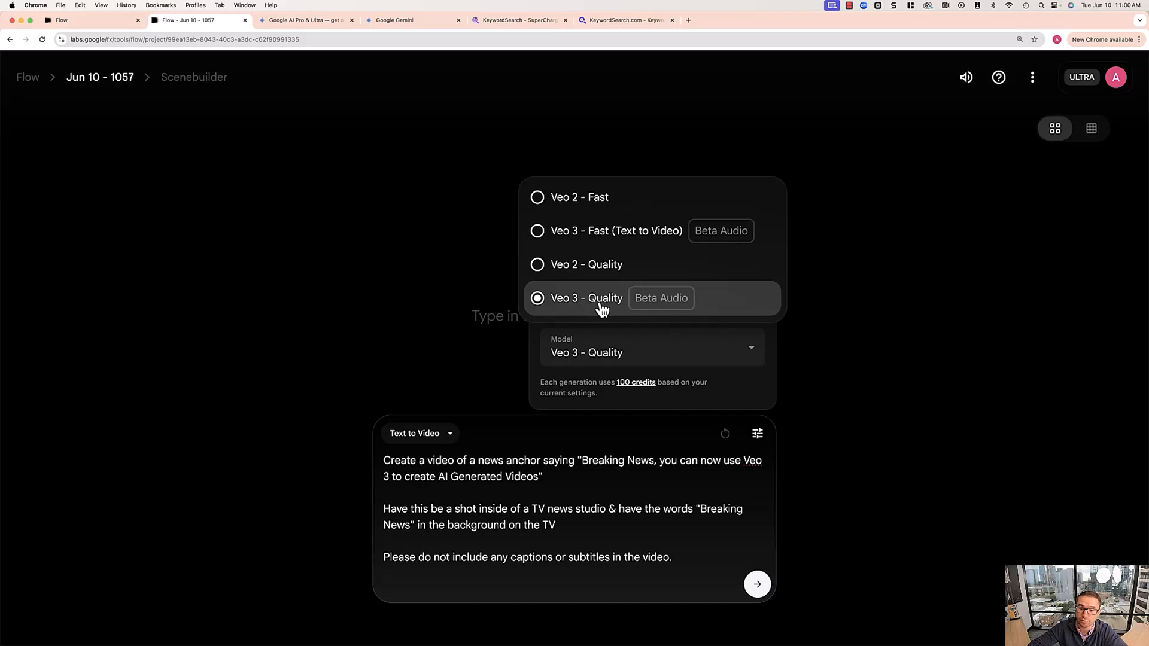
pyautogui.click(725, 309)
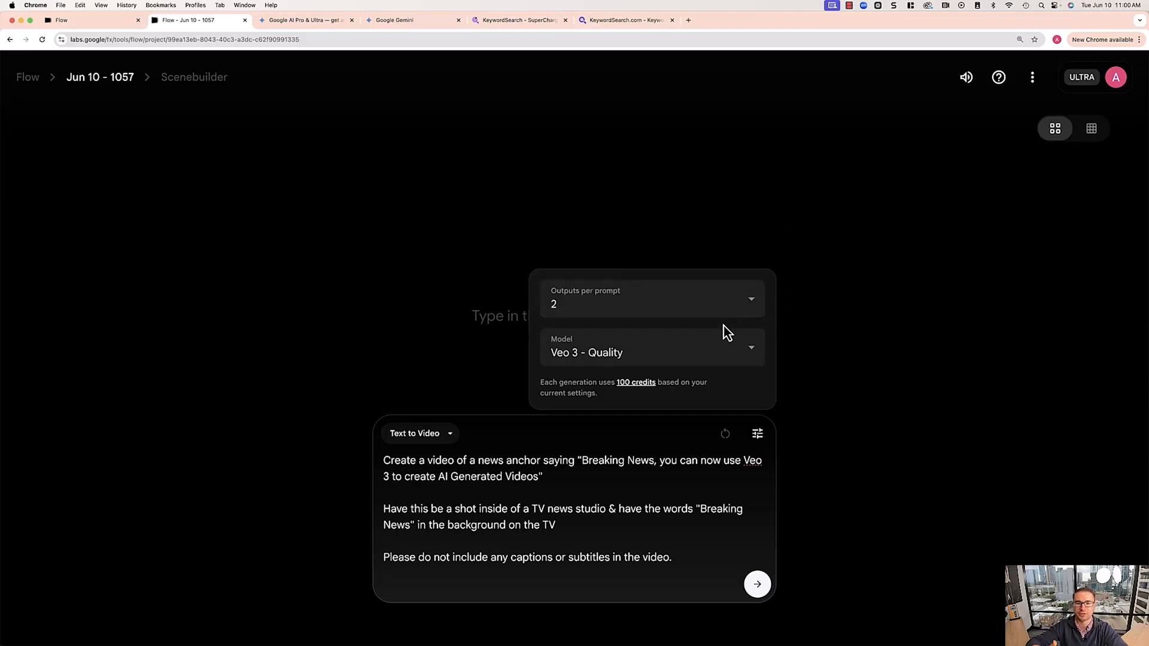
# Step: Close the generation settings and submit the news anchor prompt for generation with two outputs and Veo 3 - Quality
pyautogui.click(867, 390)
pyautogui.click(758, 587)
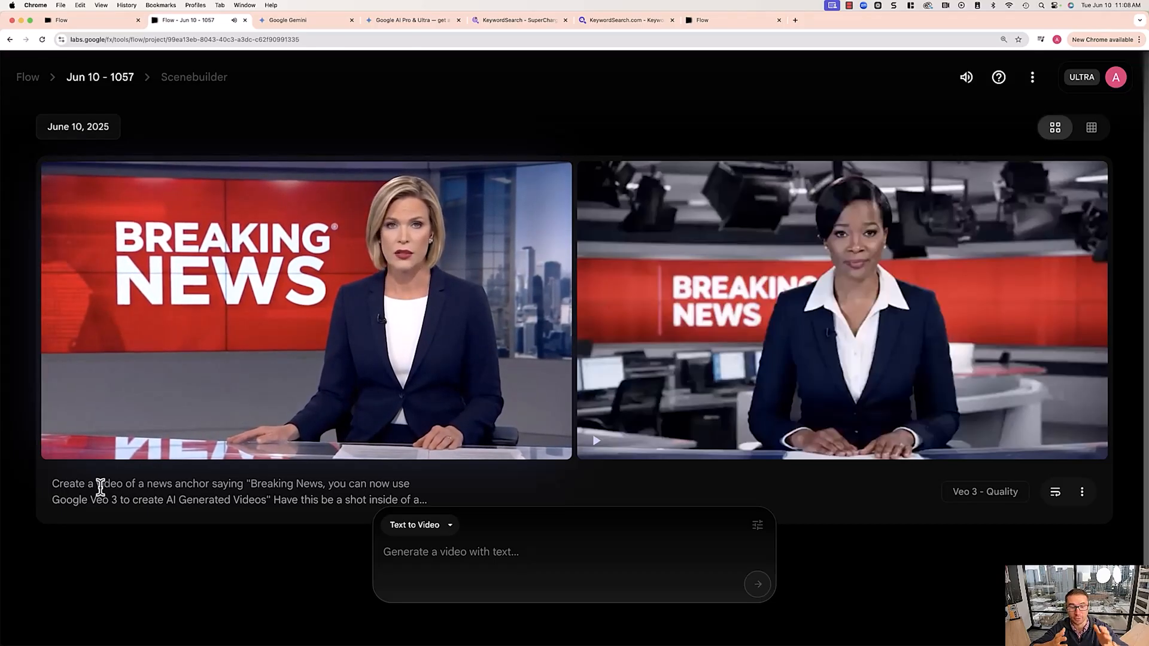
# Step: Play the generated video of the blonde news anchor and replay it from its beginning and its later part
pyautogui.moveTo(221, 349)
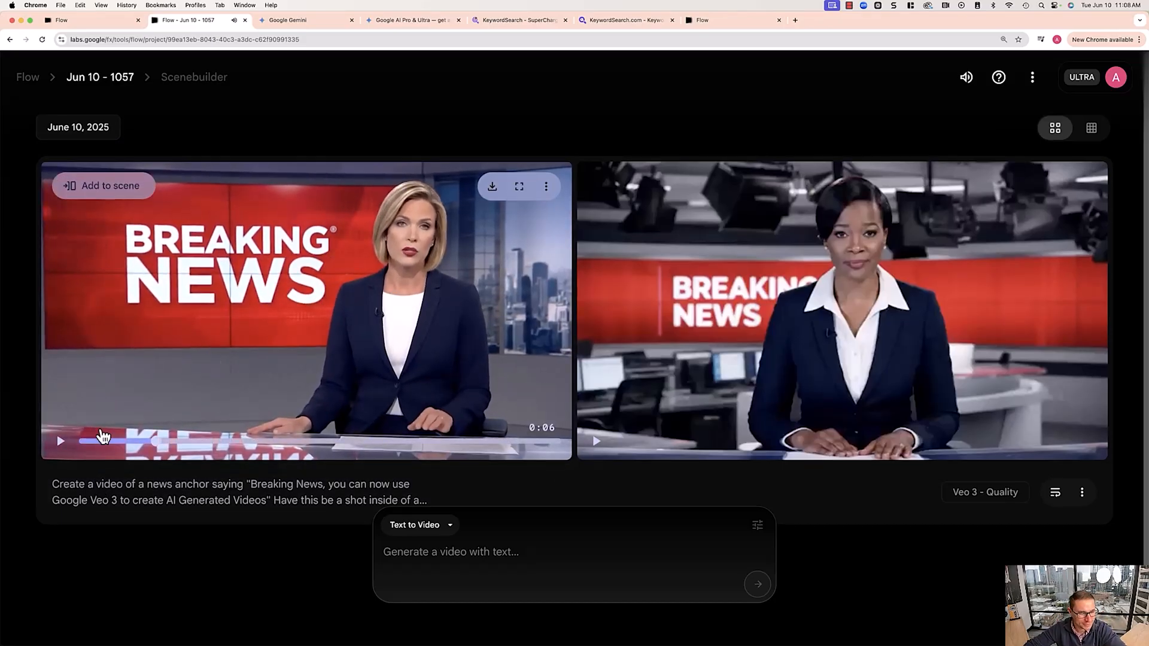
pyautogui.click(85, 442)
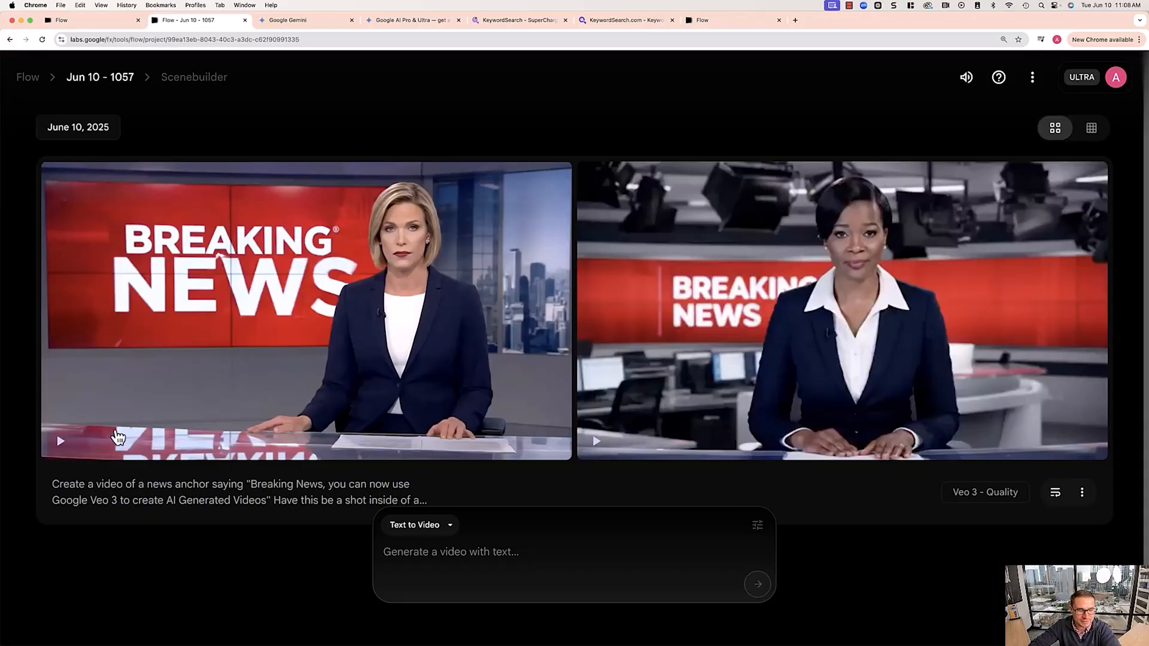
pyautogui.click(429, 441)
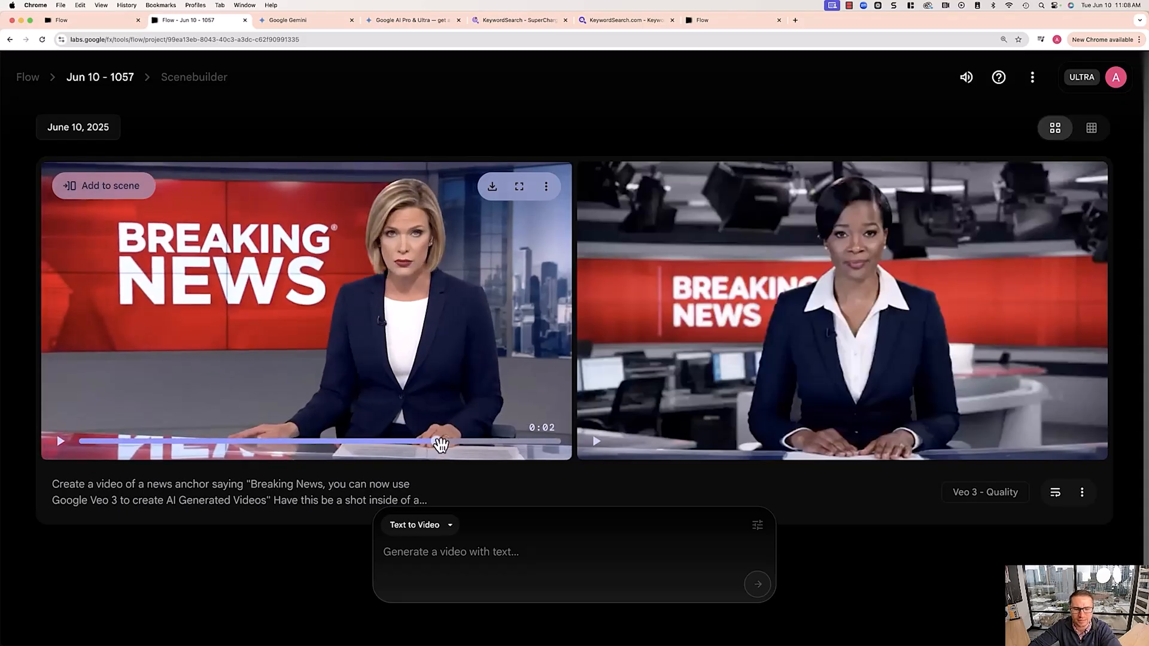
pyautogui.click(463, 316)
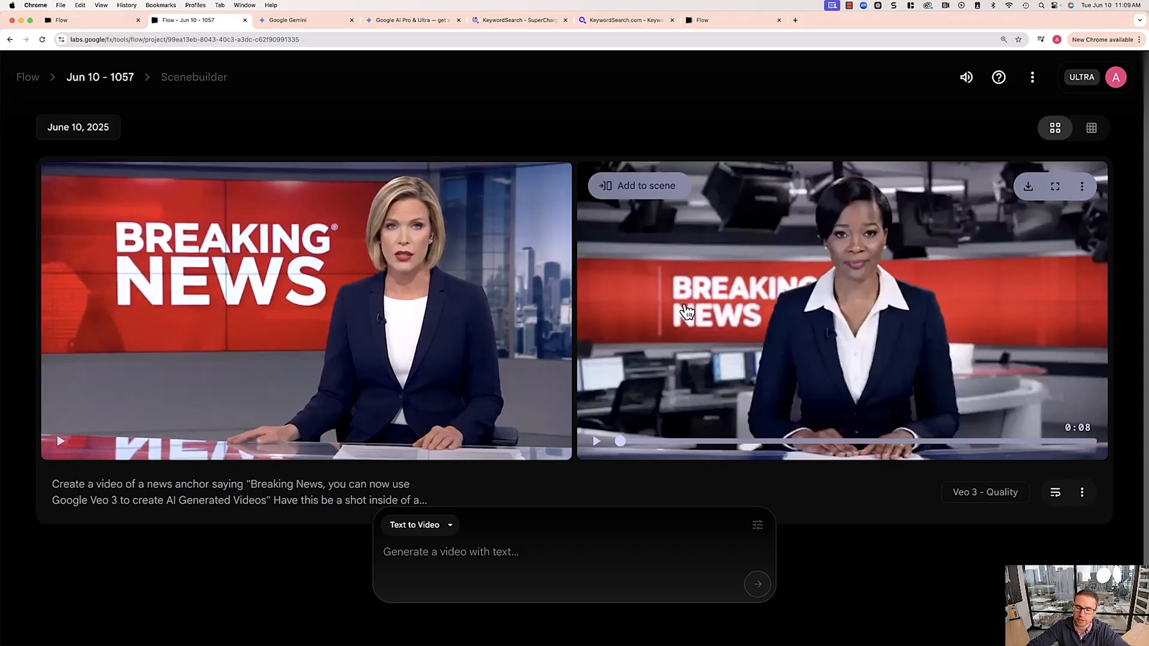
# Step: Review the available numbers of outputs per prompt in the generation settings, then close the settings
pyautogui.click(758, 525)
pyautogui.click(630, 402)
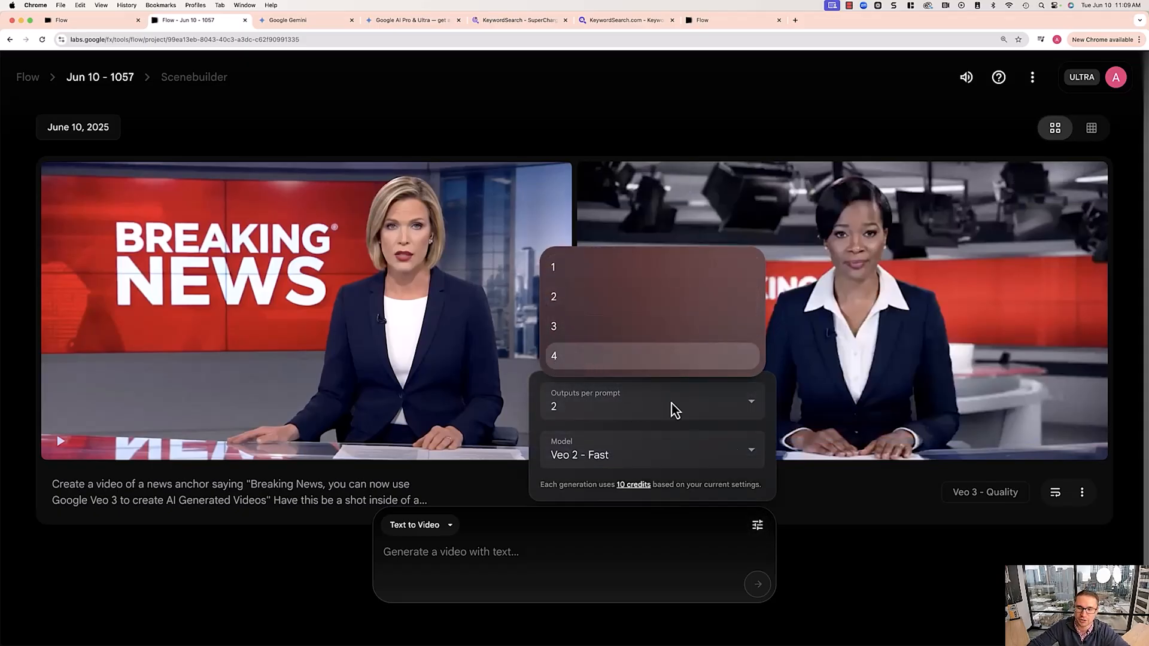
pyautogui.click(843, 566)
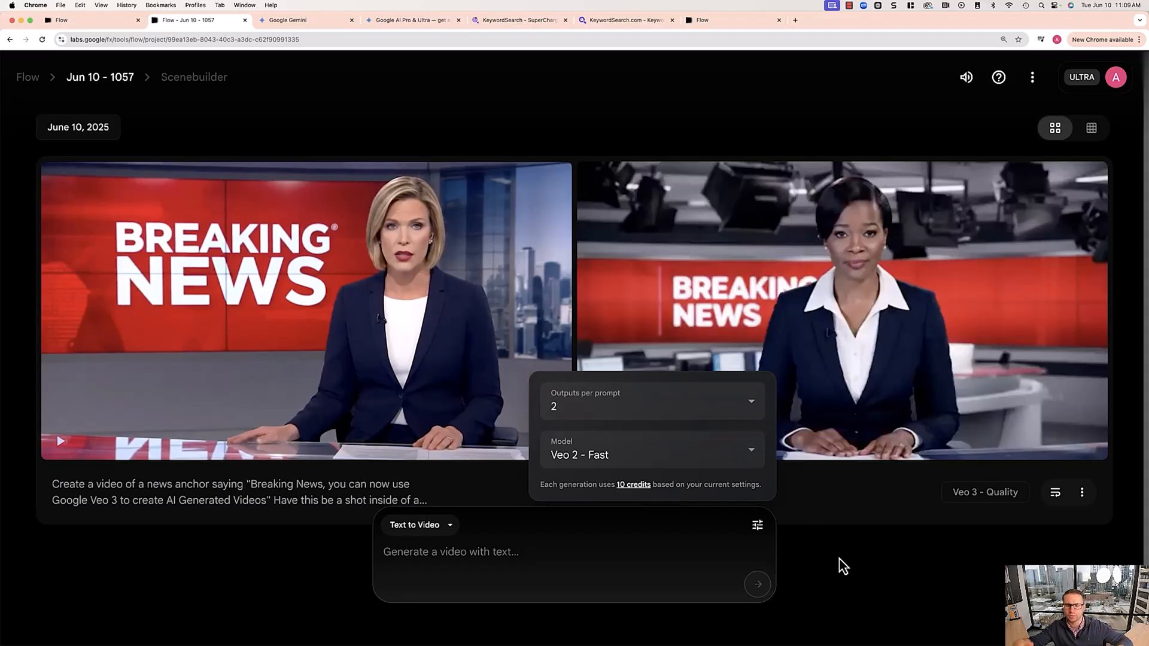
pyautogui.click(843, 566)
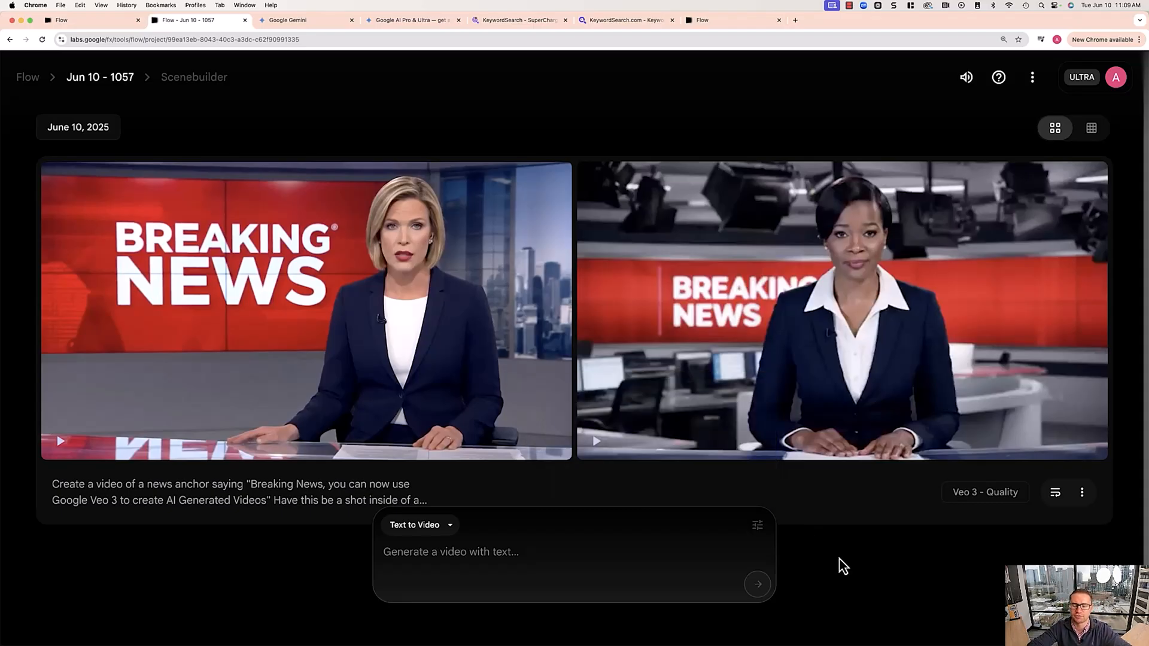
# Step: Play the second generated video, showing the dark-haired anchor in the newsroom, and pause it
pyautogui.click(596, 442)
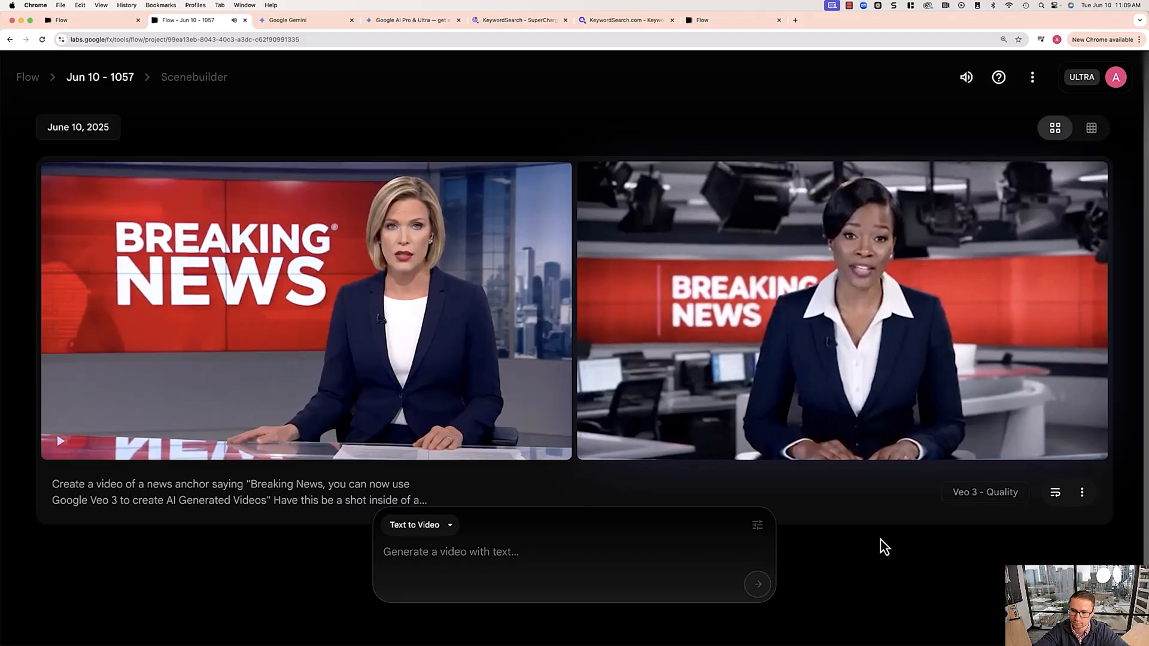
pyautogui.click(834, 413)
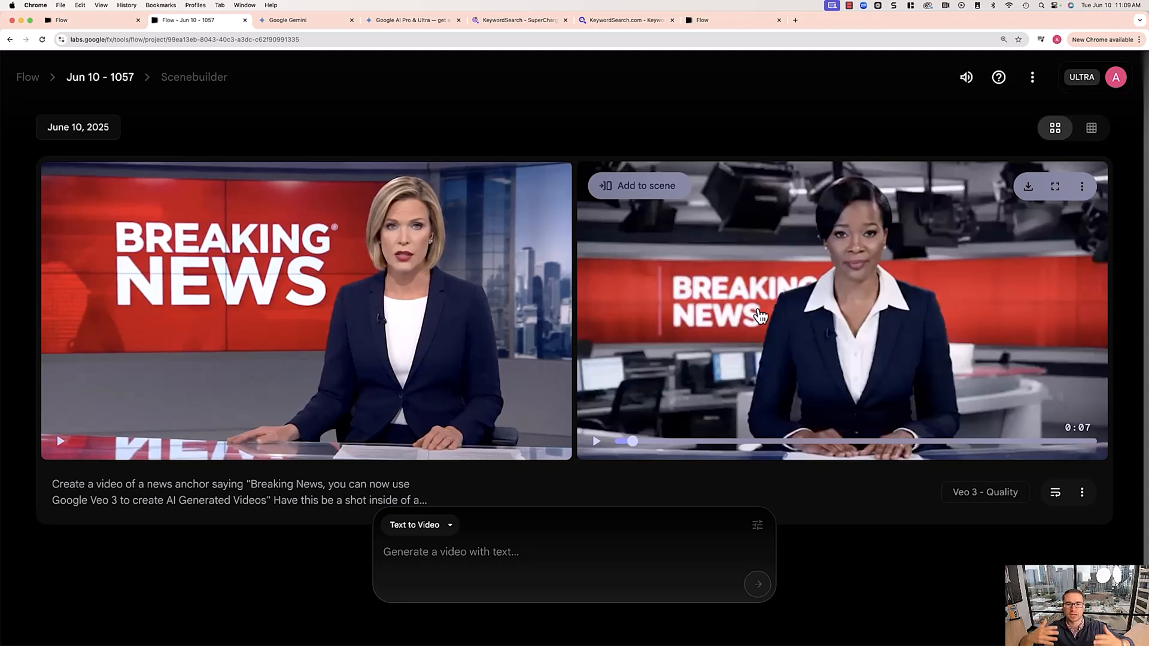
# Step: Reload the project page, reuse the prompt of the generated videos and change "news anchor" to "news anchor man"
pyautogui.click(1056, 494)
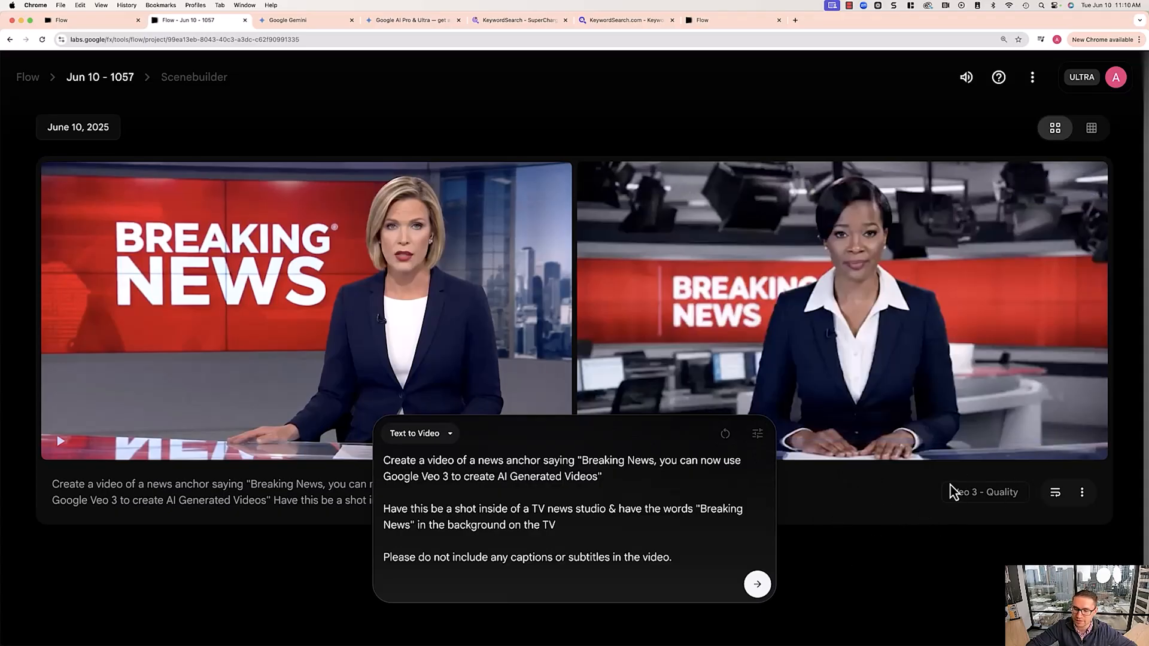
pyautogui.click(42, 39)
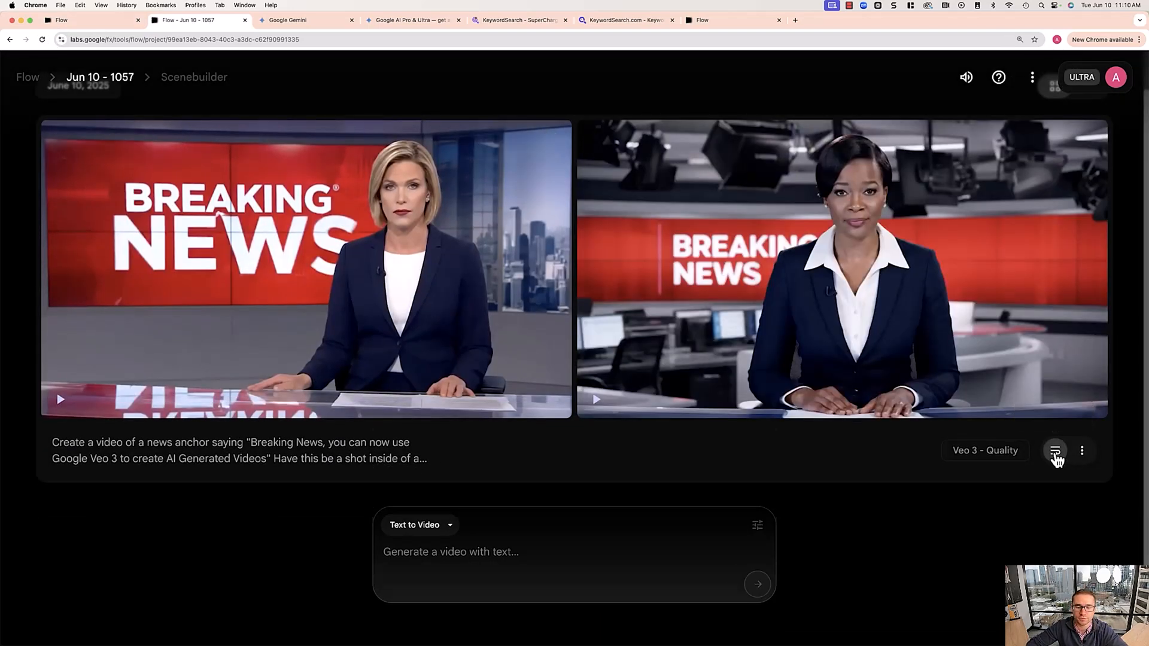
pyautogui.click(1056, 453)
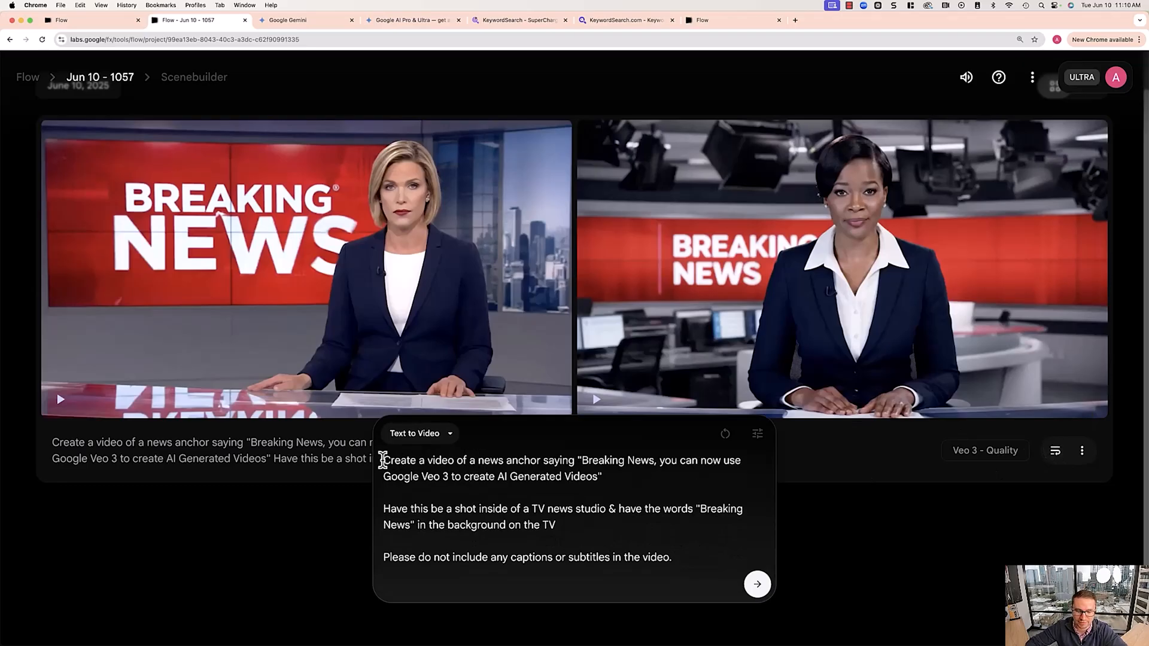
pyautogui.click(541, 461)
pyautogui.write('man')
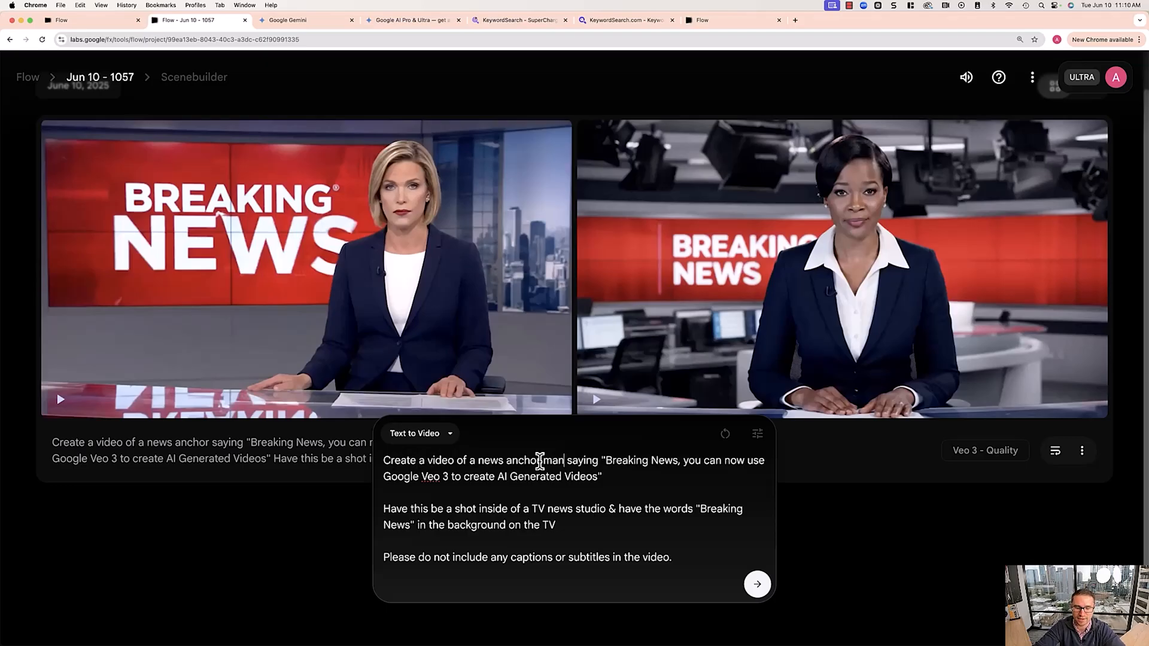
# Step: Add the closing line "Once they finish talking they should just look into the camera." to the prompt and generate the videos
pyautogui.click(541, 460)
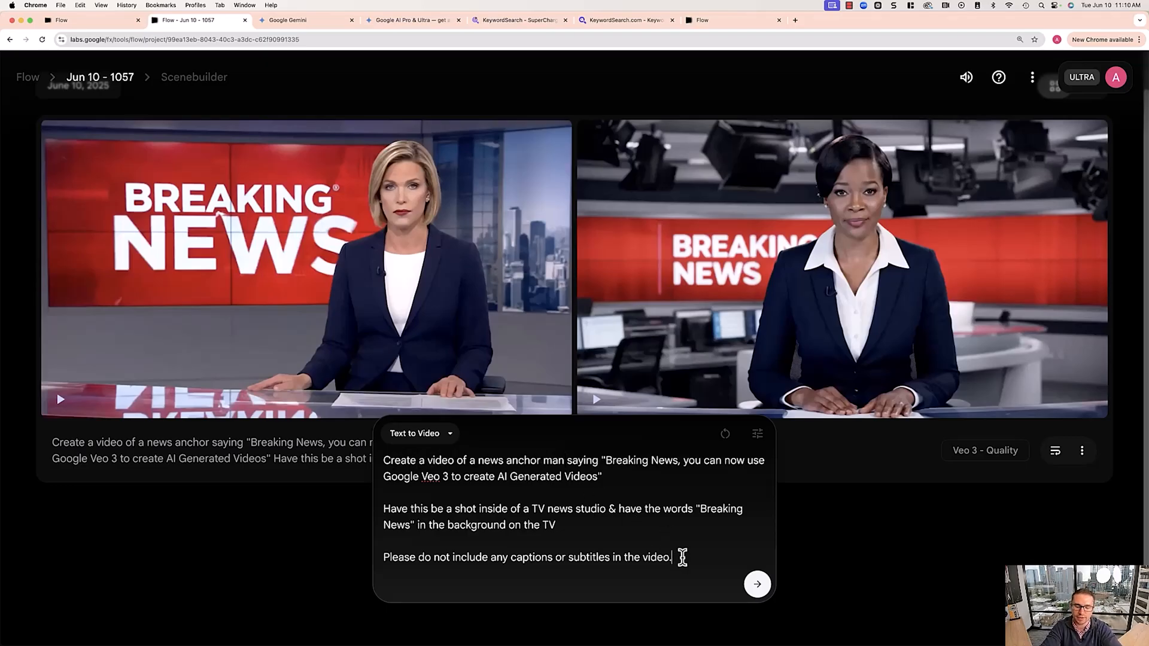
pyautogui.hotkey('shift', 'Return')
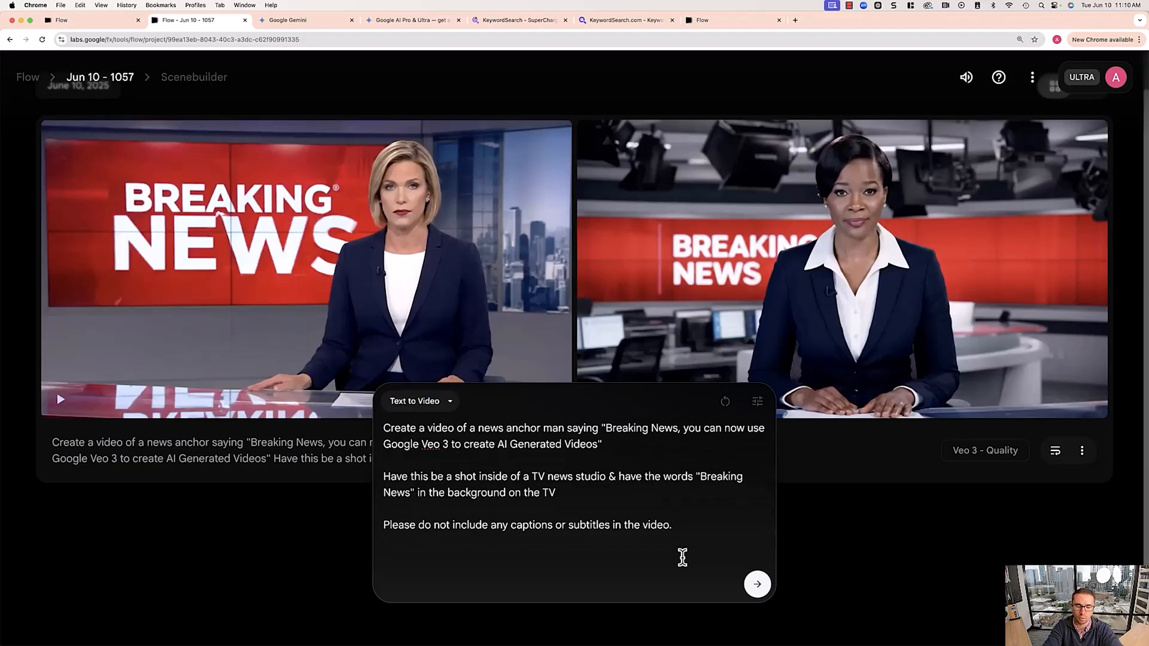
pyautogui.write('Once they finish talking they ')
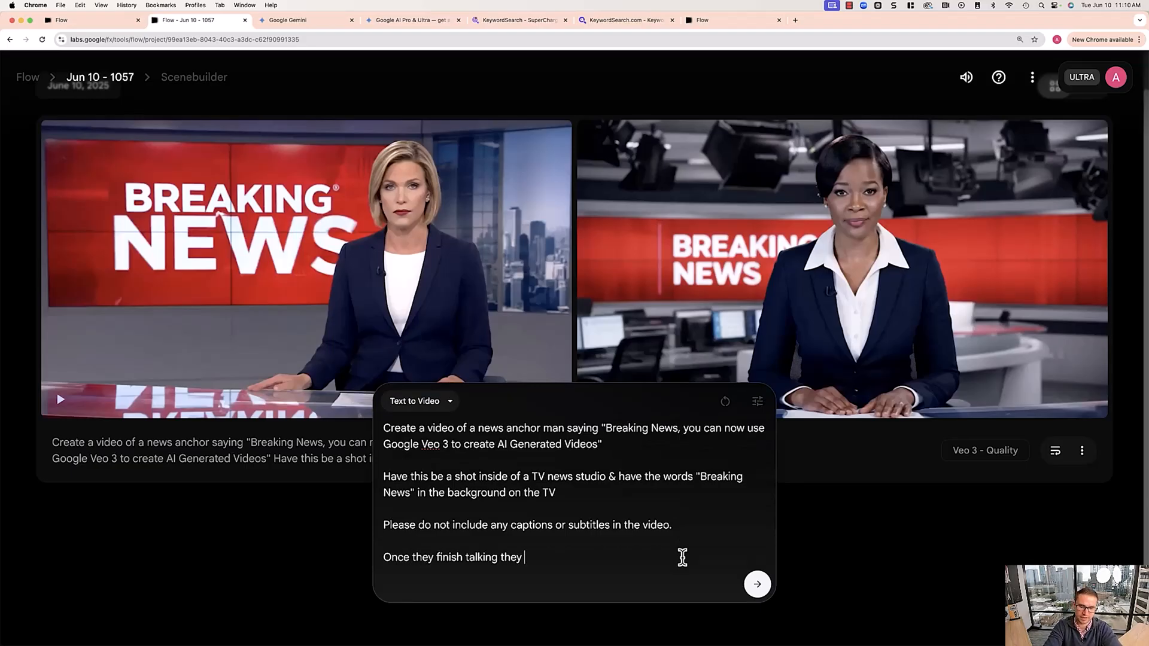
pyautogui.write('should just look into the camera.')
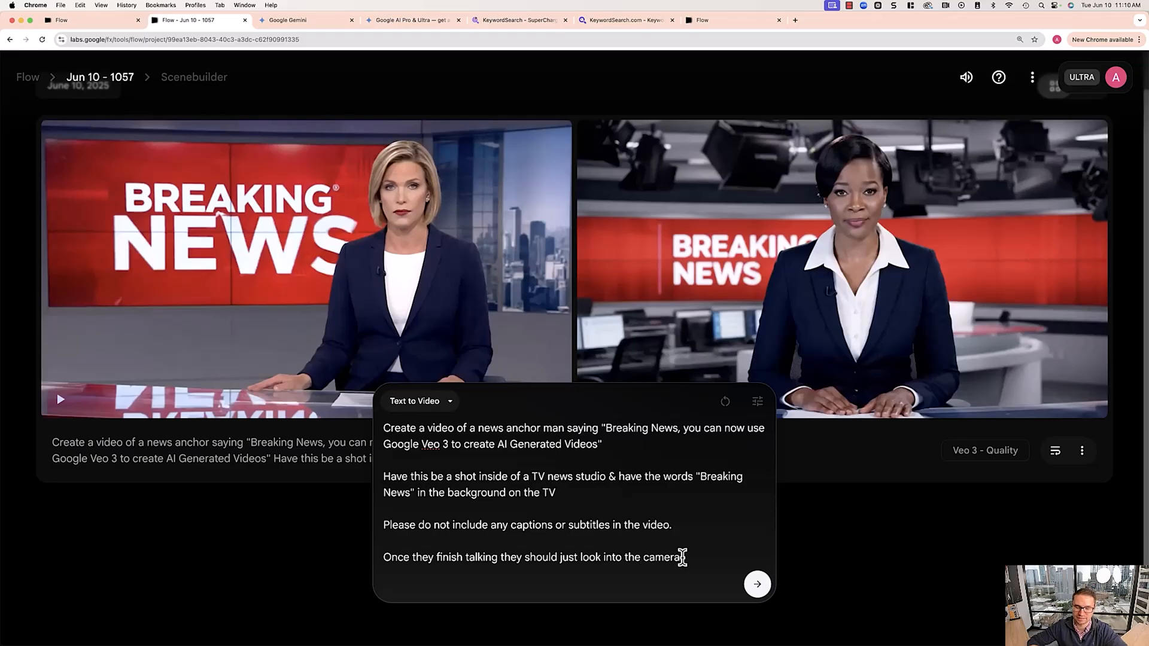
pyautogui.click(758, 585)
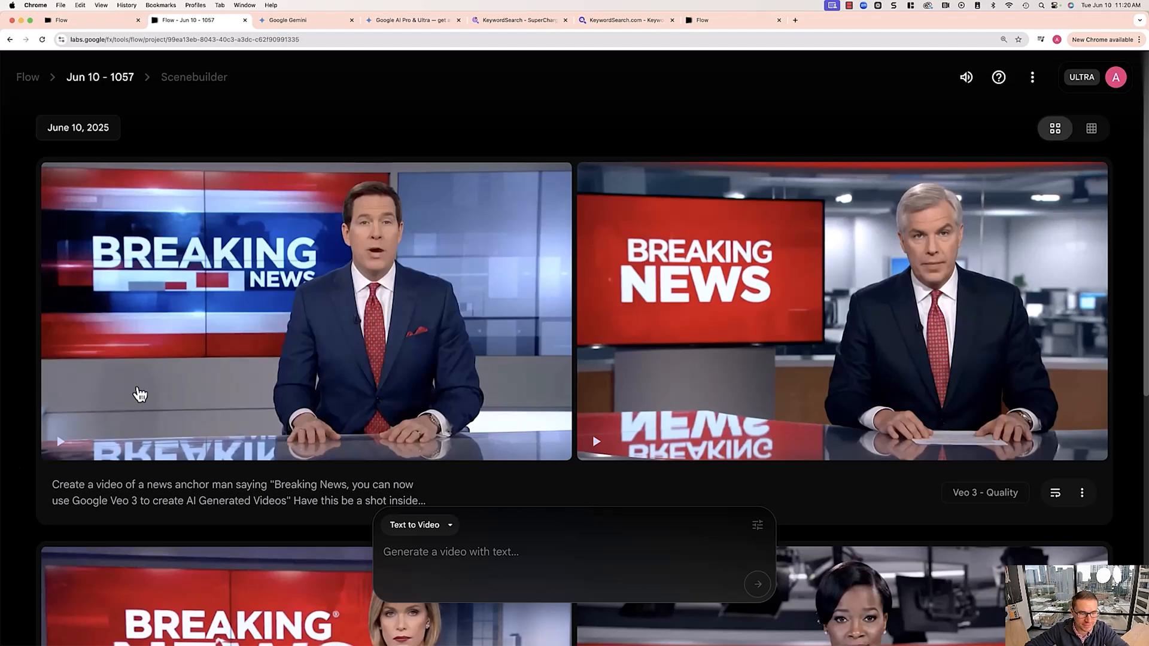
# Step: Play both newly generated videos of the male news anchors
pyautogui.click(156, 321)
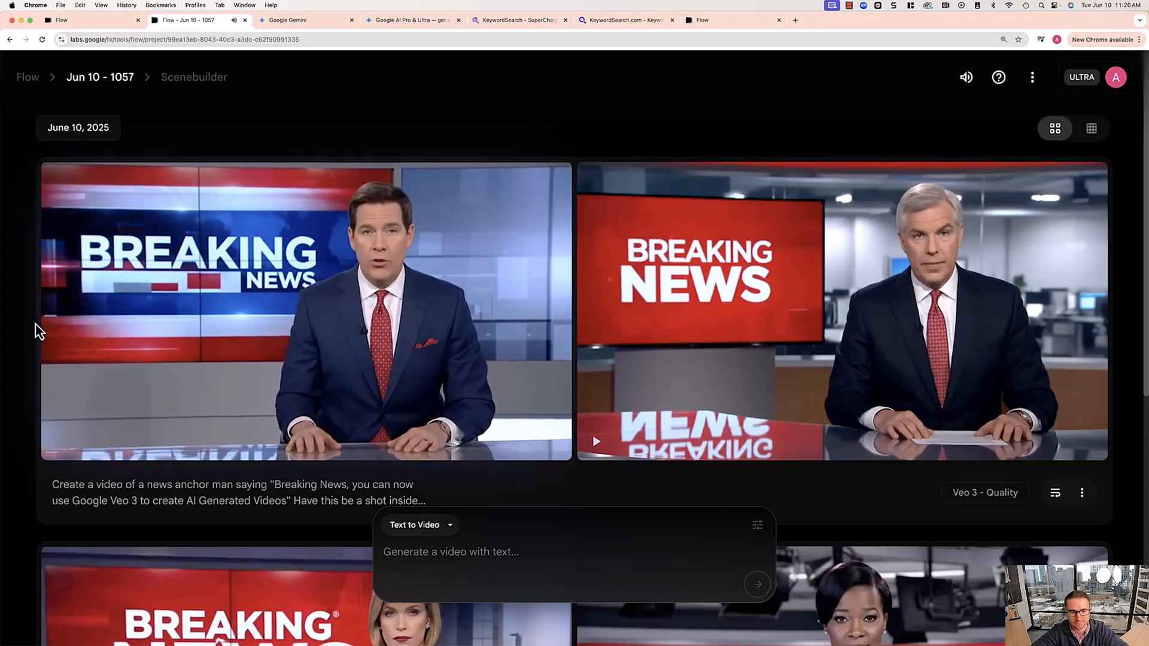
pyautogui.click(964, 321)
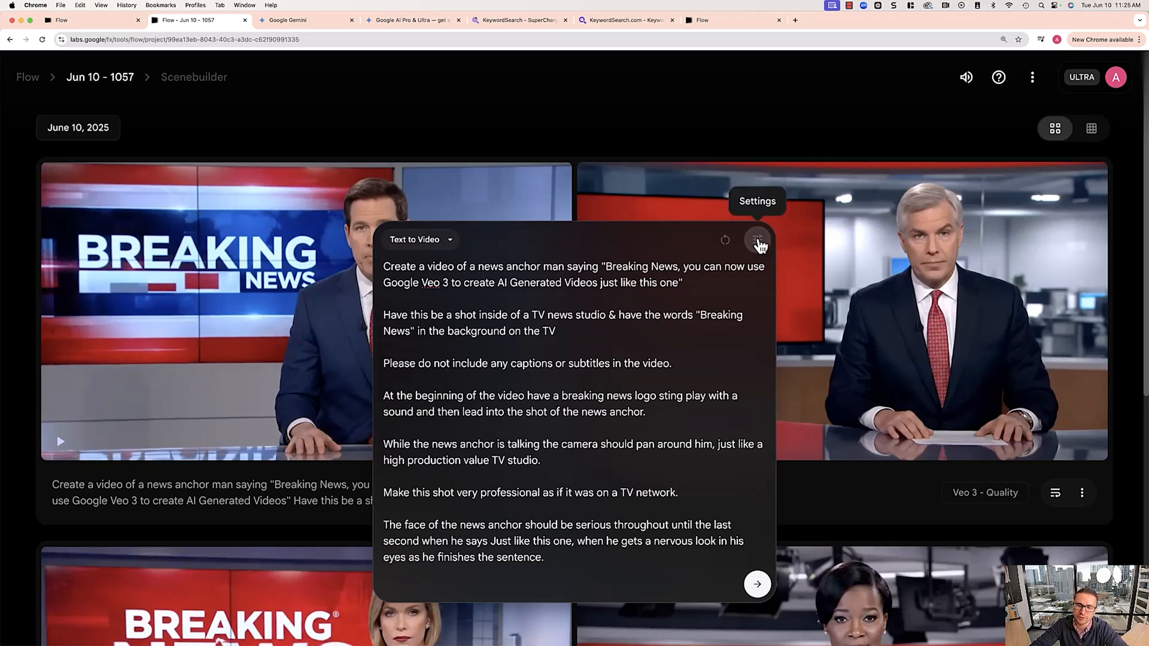
# Step: Set the outputs per prompt to 4 for the extended news anchor prompt
pyautogui.click(757, 240)
pyautogui.click(662, 117)
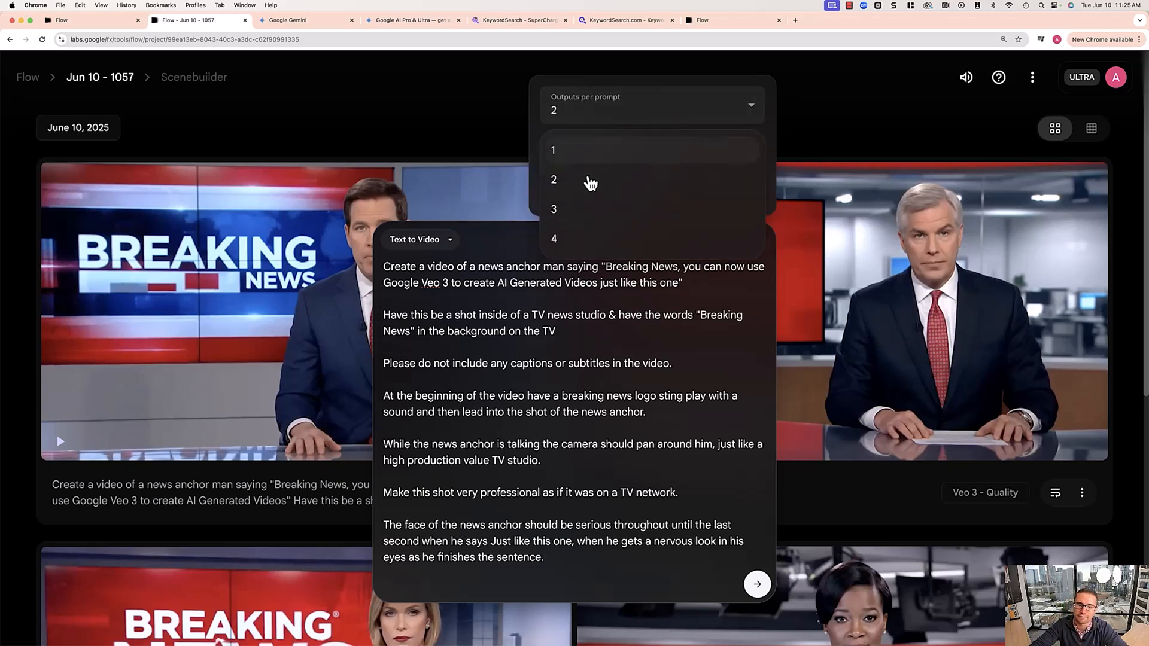
pyautogui.click(570, 239)
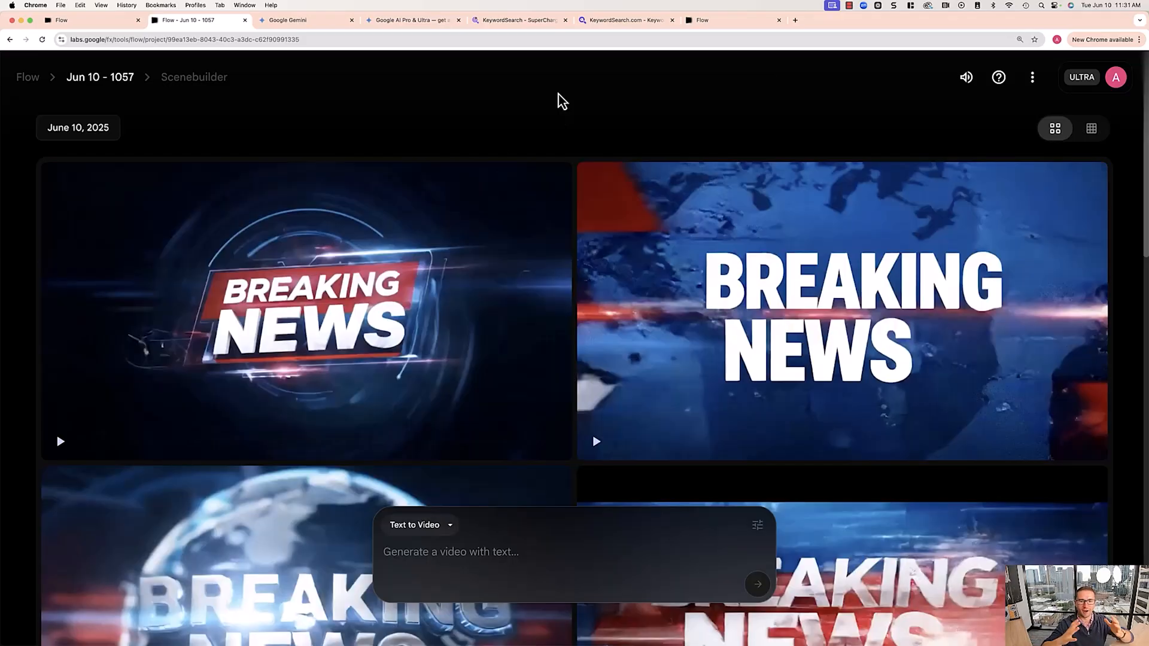
# Step: Play the four generated videos with the breaking news intro and check their animation and on-screen text
pyautogui.moveTo(441, 282)
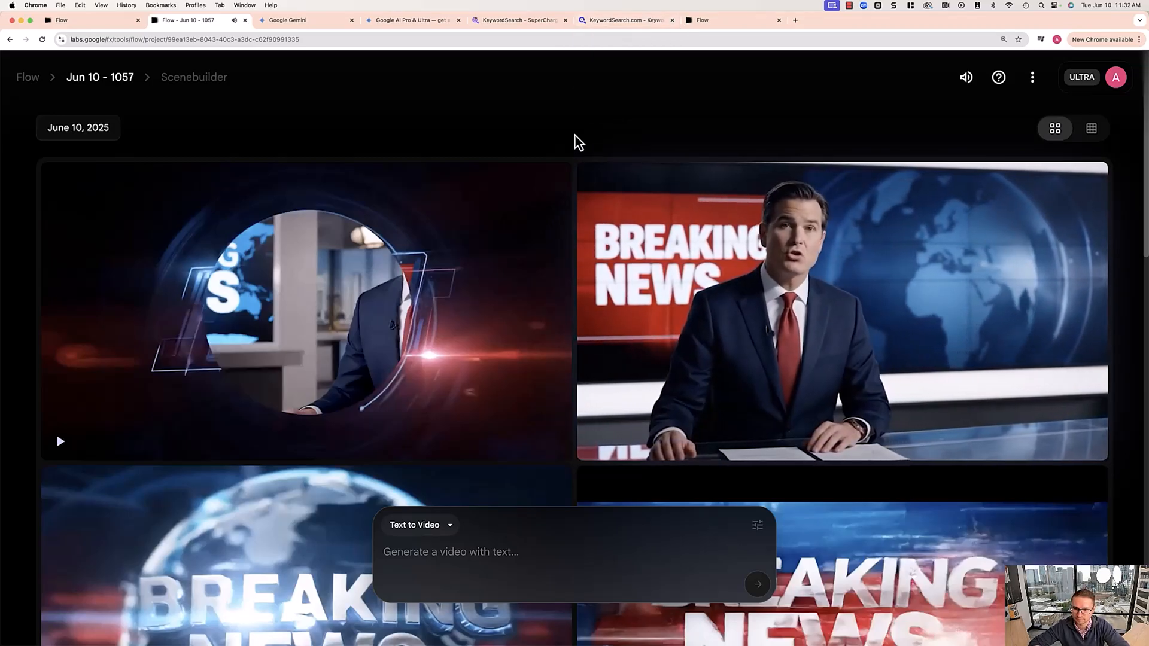
pyautogui.moveTo(765, 425)
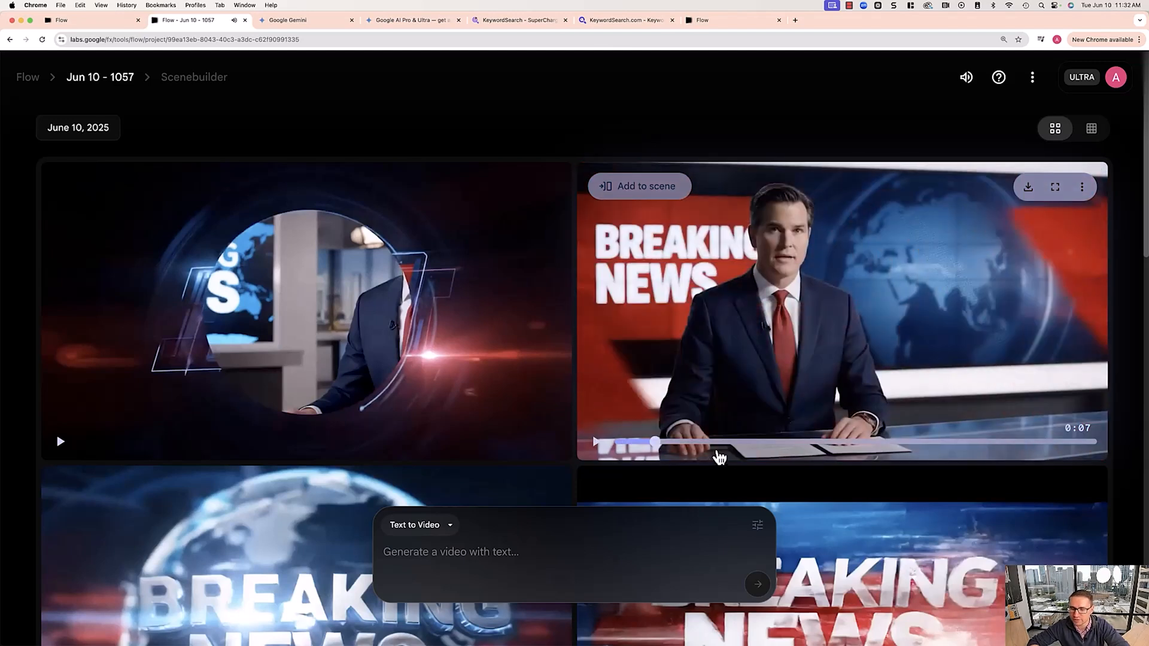
pyautogui.click(772, 449)
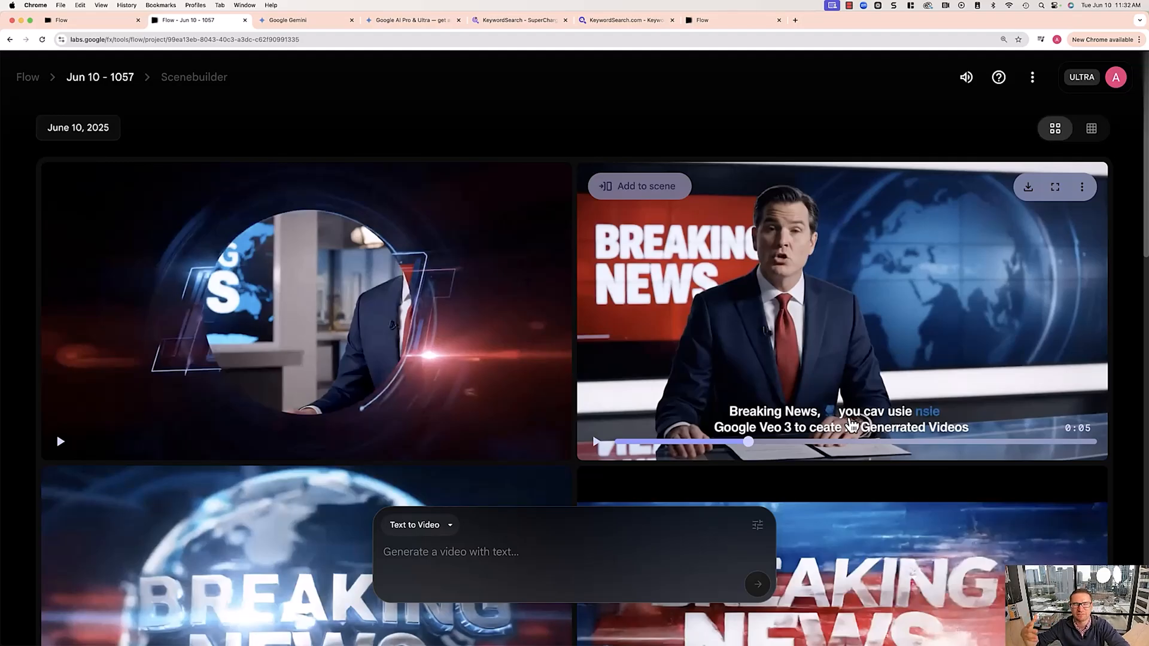
pyautogui.scroll(-5, 593, 393)
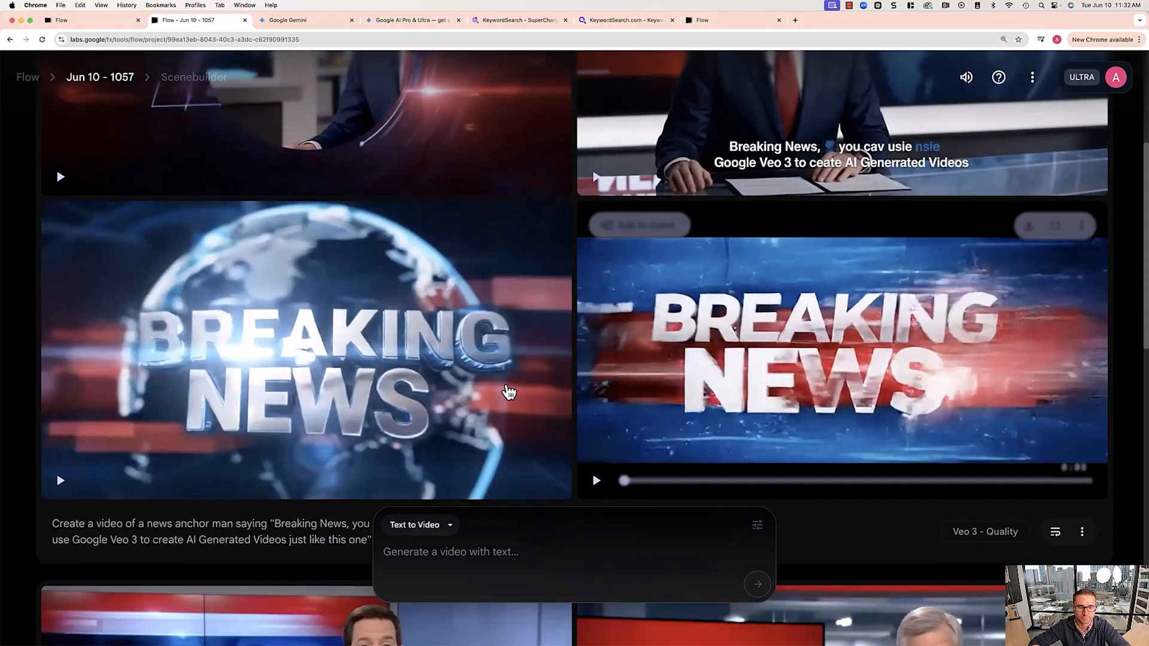
pyautogui.click(265, 355)
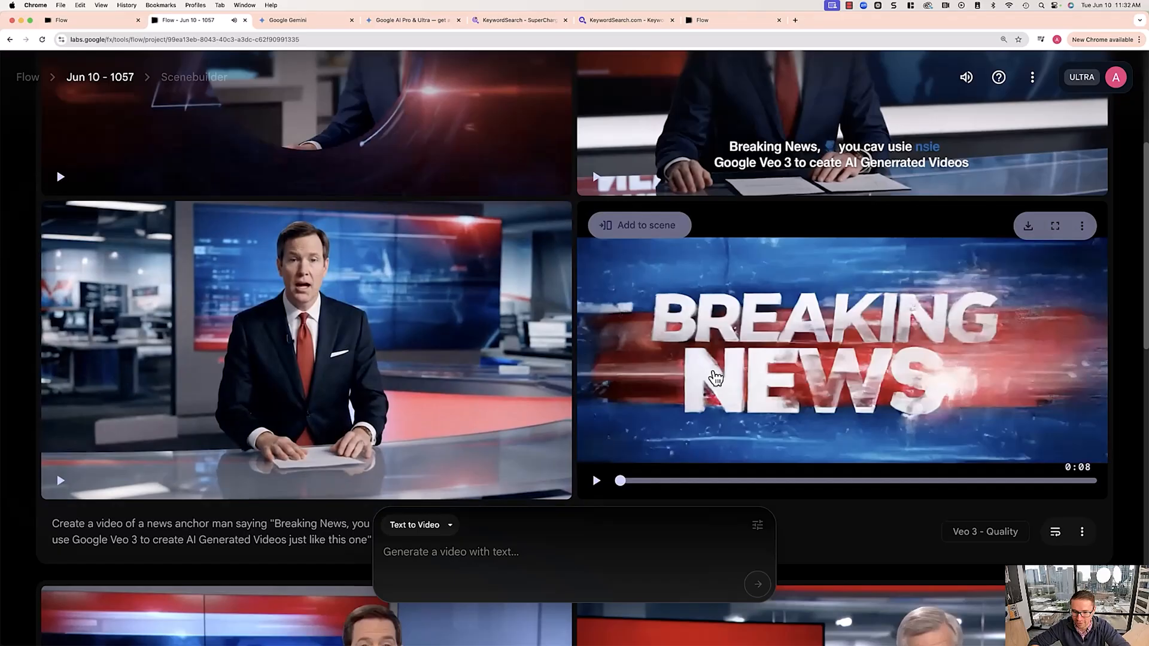
pyautogui.click(726, 371)
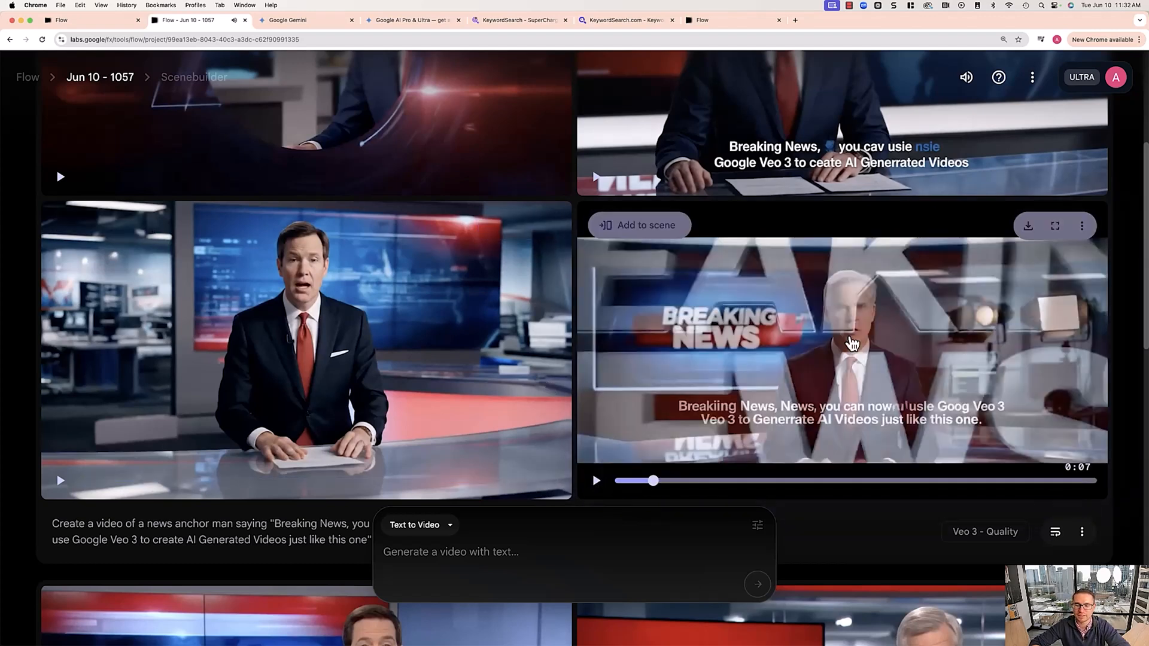
# Step: Compare the four breaking news results again, scrubbing through the video that opens with the globe intro
pyautogui.scroll(3, 757, 126)
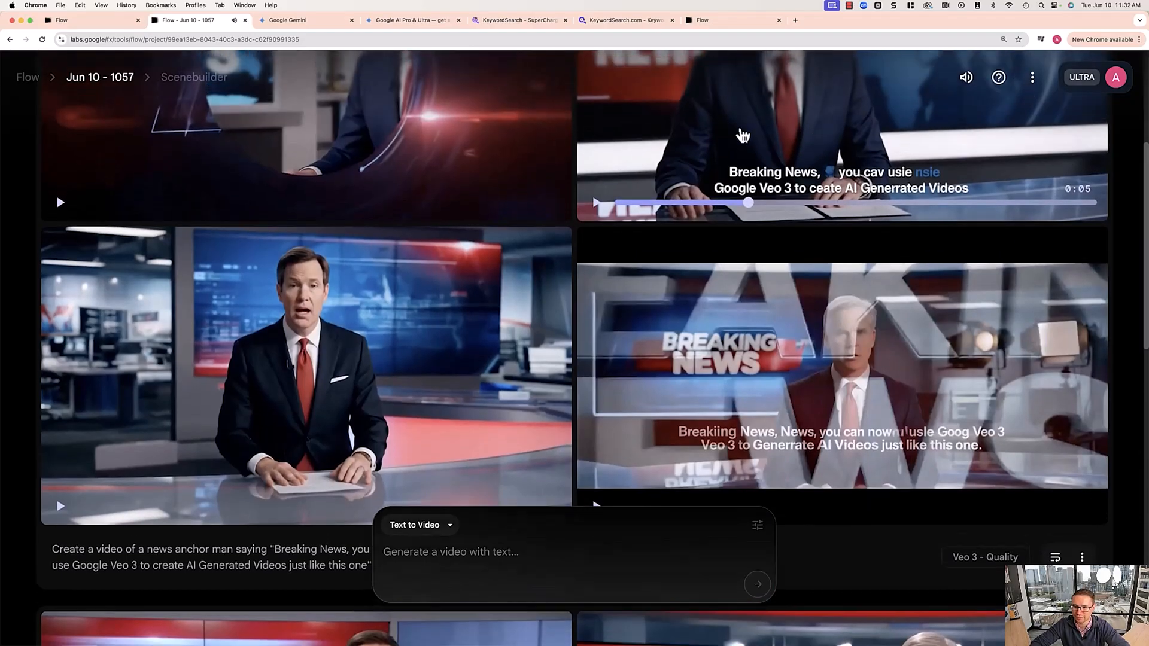
pyautogui.scroll(3, 748, 144)
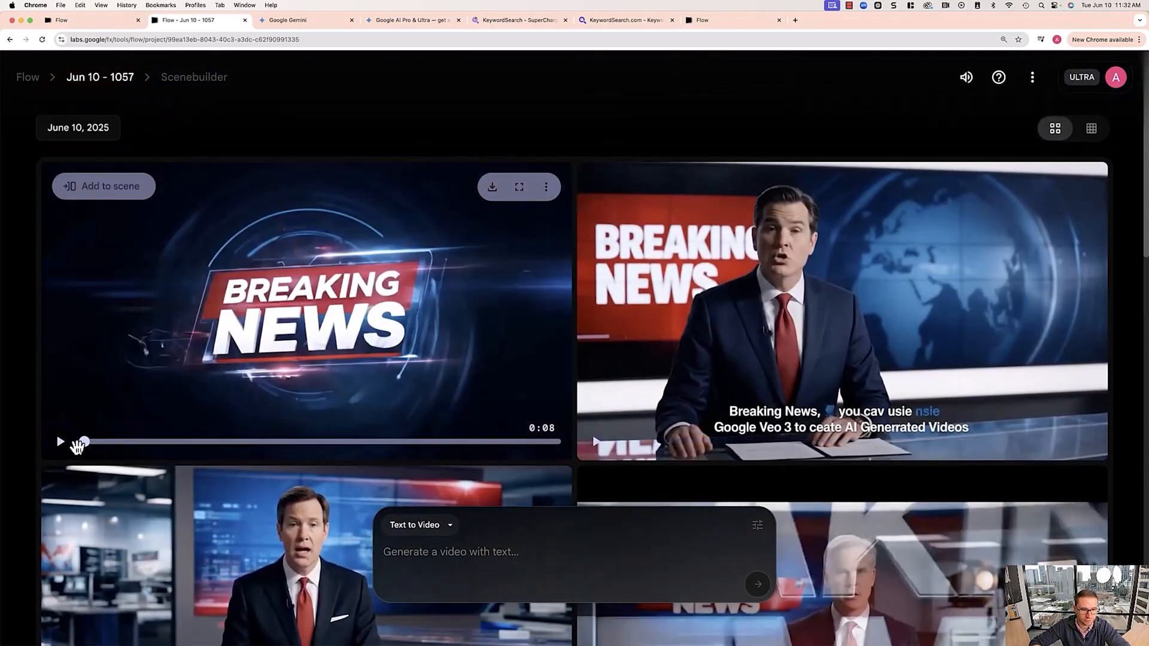
pyautogui.scroll(-3, 227, 446)
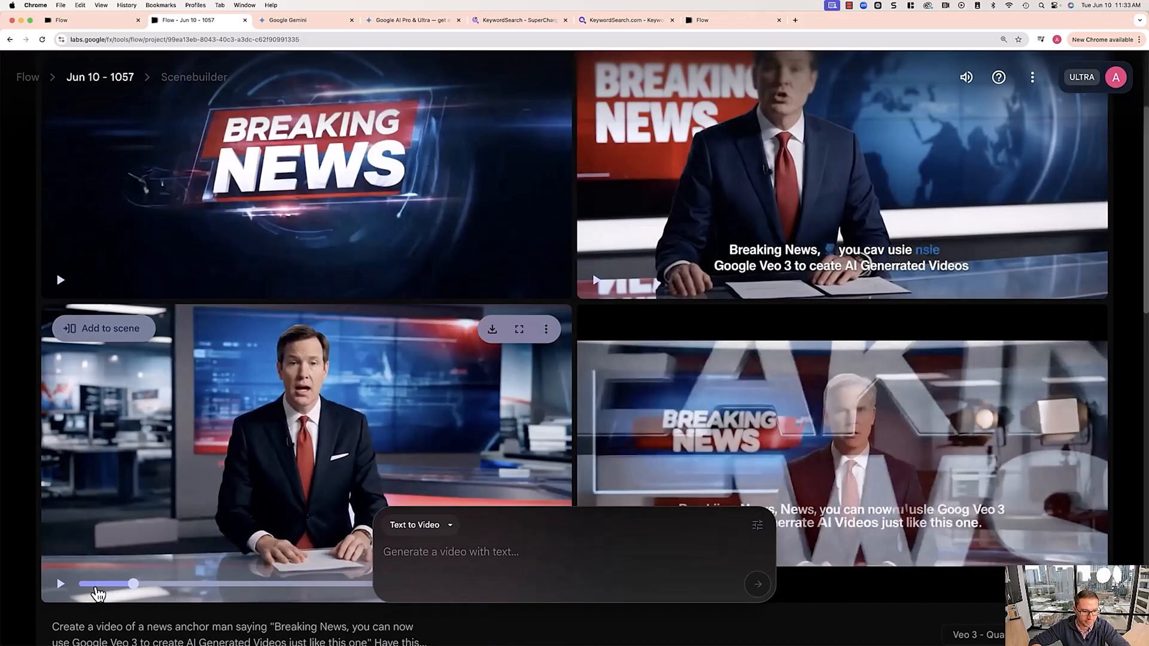
pyautogui.scroll(-3, 293, 261)
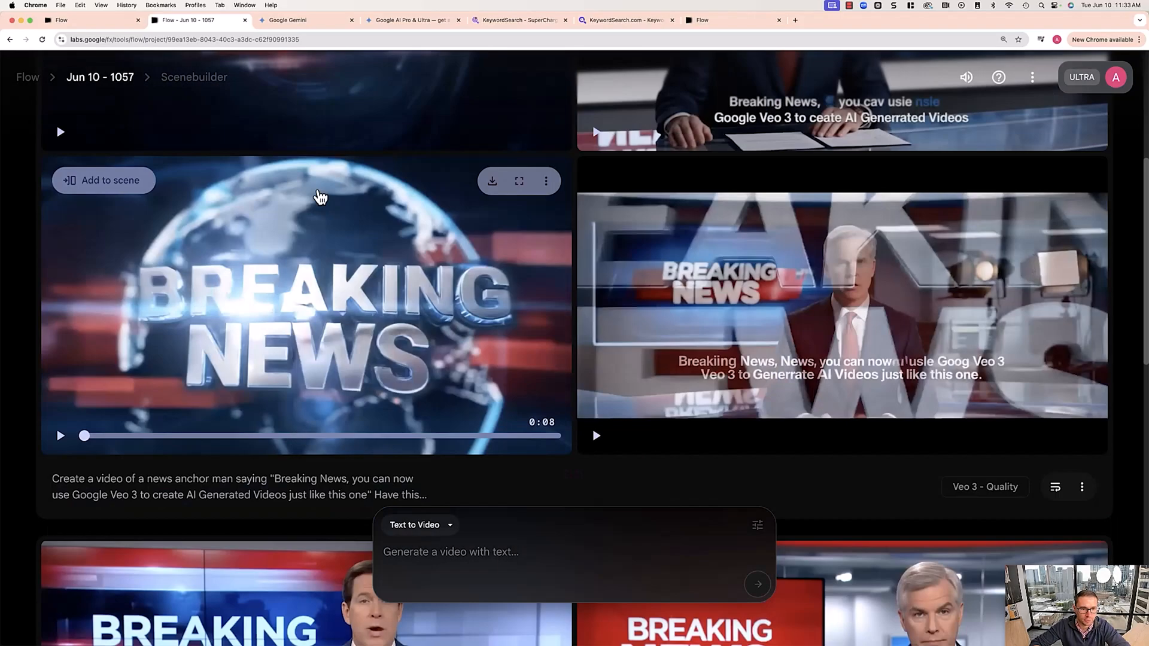
pyautogui.scroll(2, 344, 182)
pyautogui.scroll(3, 342, 184)
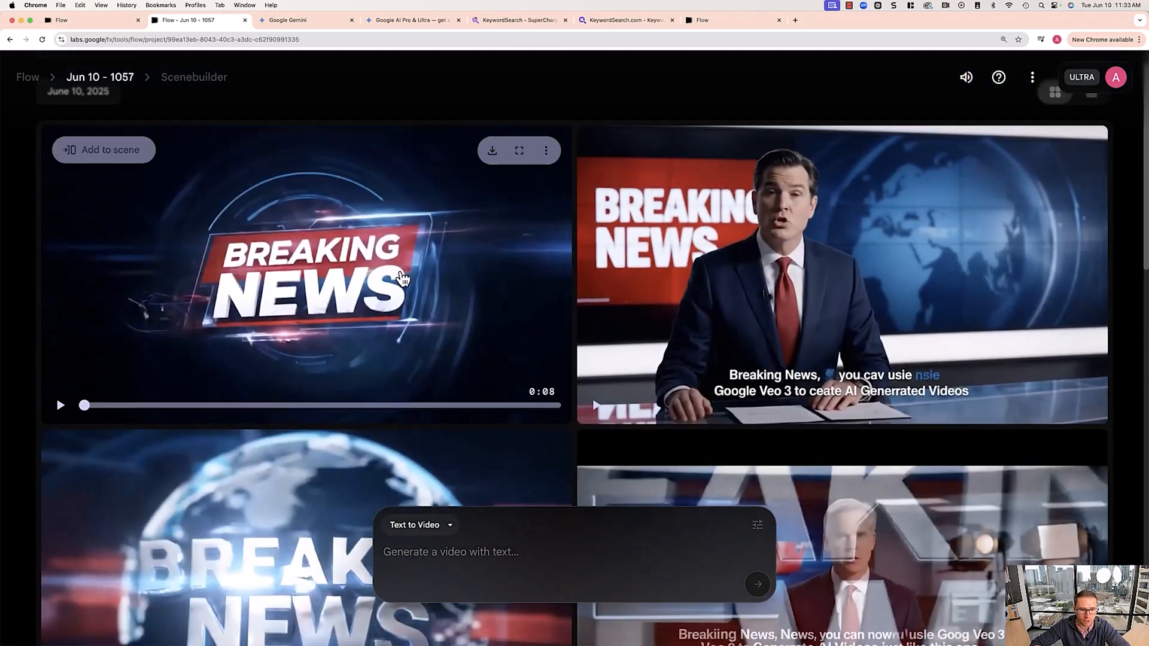
pyautogui.scroll(-4, 317, 306)
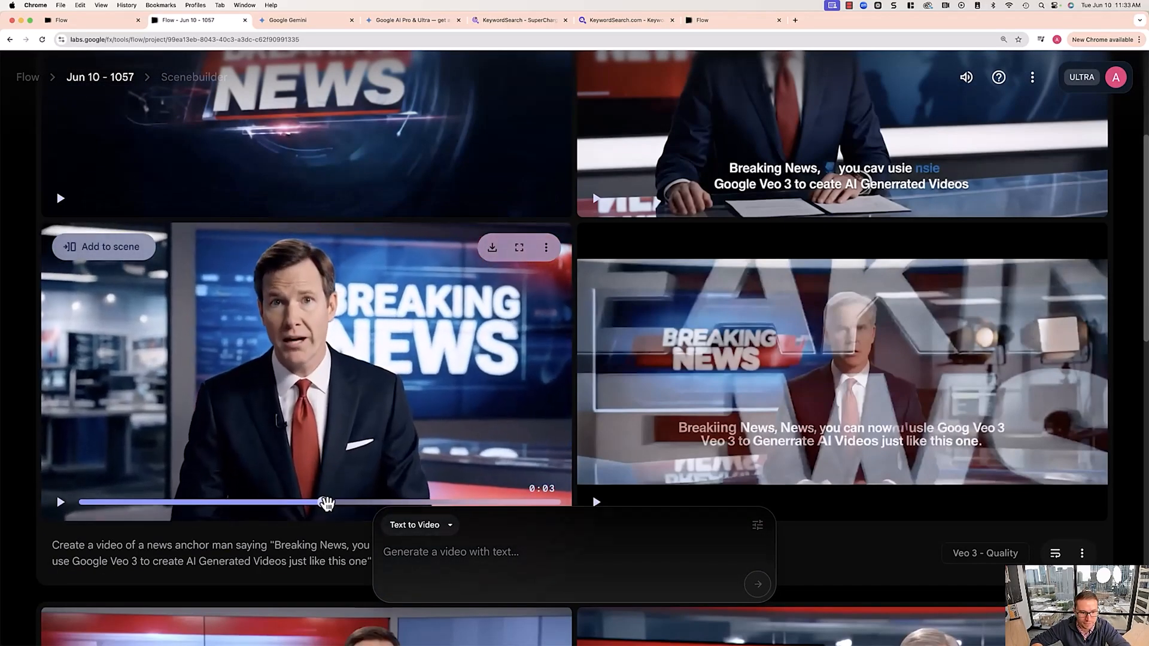
# Step: Download the generated video that opens with the circular Breaking News logo as Upscaled (1080p)
pyautogui.moveTo(326, 502); pyautogui.dragTo(198, 502)
pyautogui.scroll(5, 252, 341)
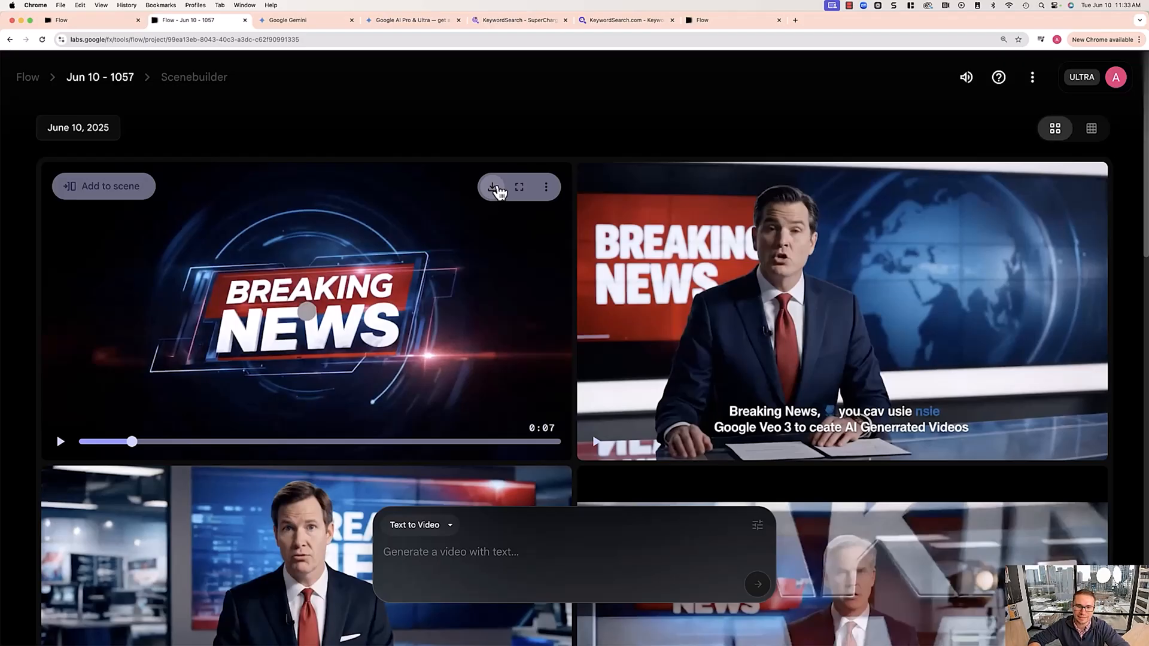
pyautogui.click(493, 189)
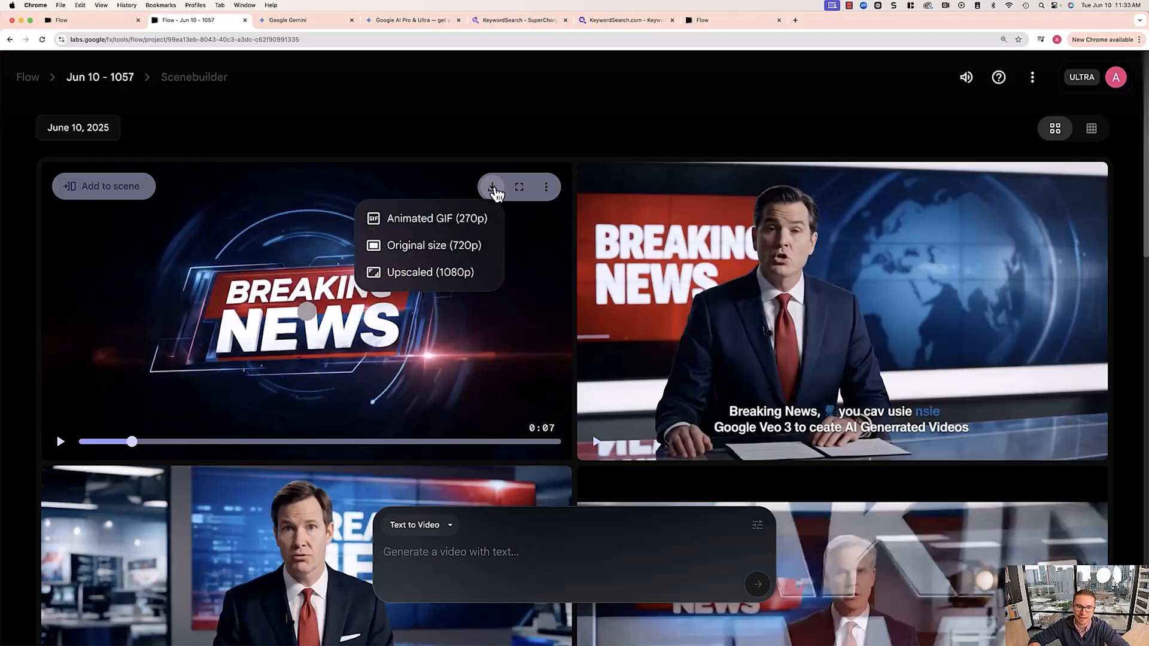
pyautogui.click(453, 272)
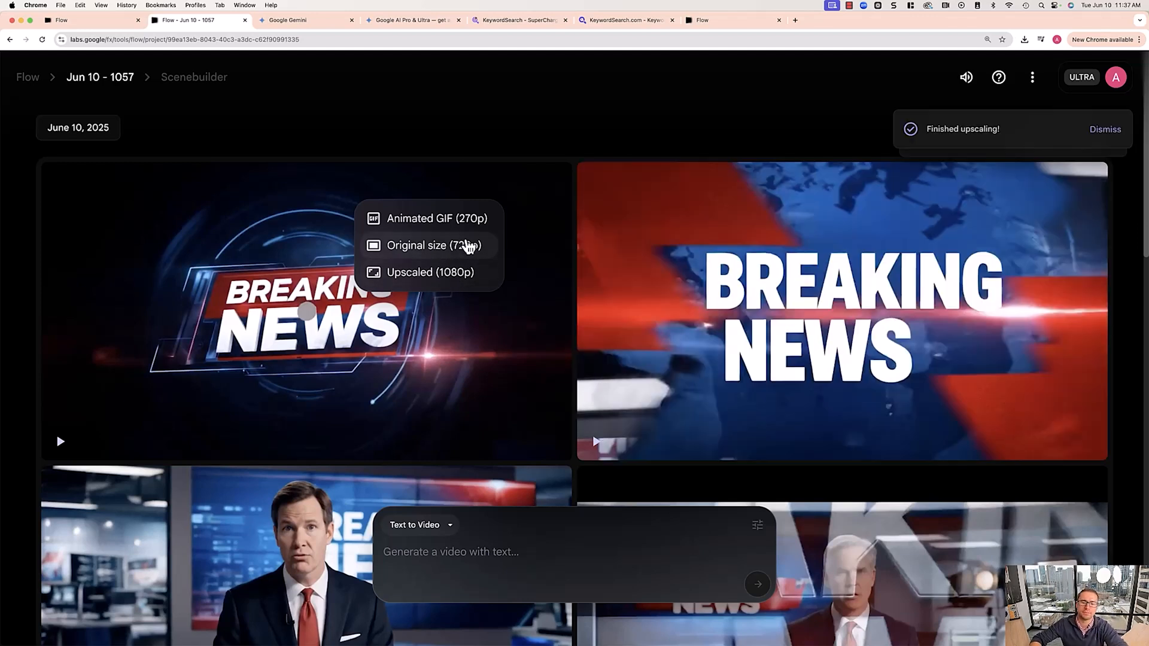
# Step: Download the same Breaking News video in original size (720p) and upscaled (1080p), and open it from the browser's downloads
pyautogui.click(463, 246)
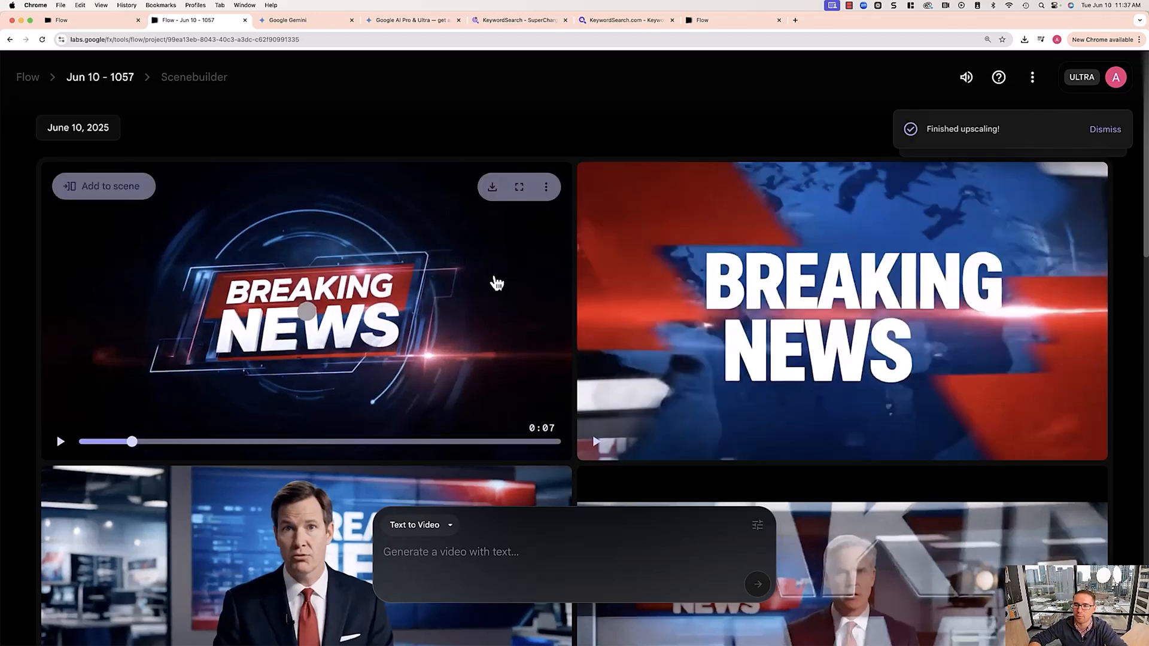
pyautogui.click(492, 188)
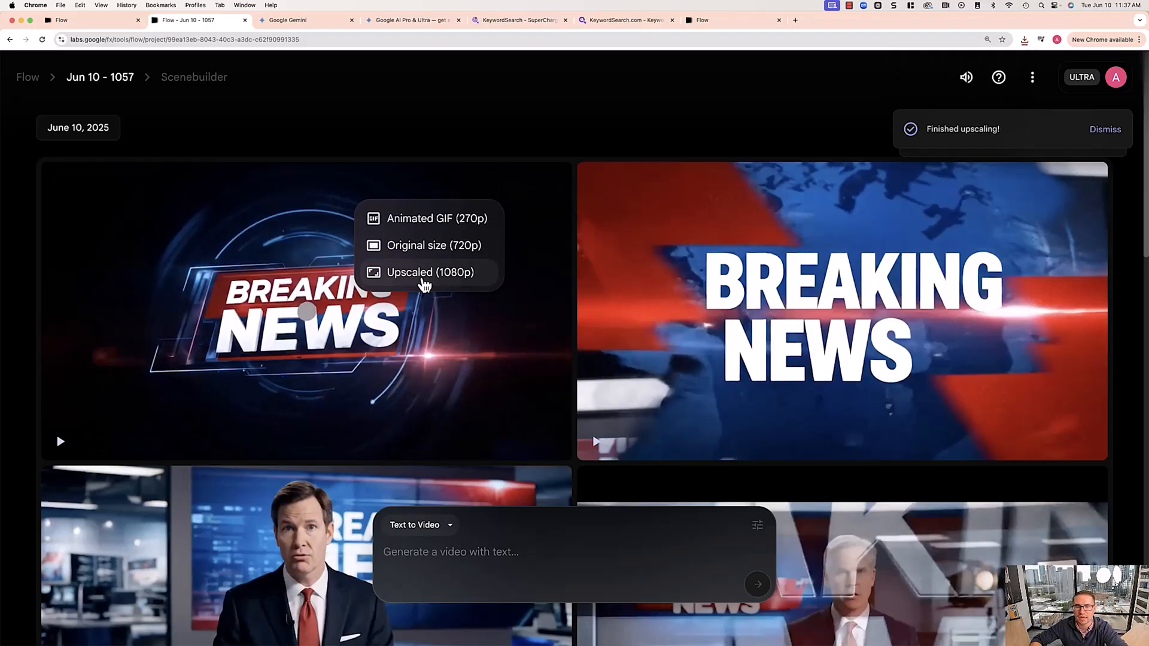
pyautogui.click(425, 282)
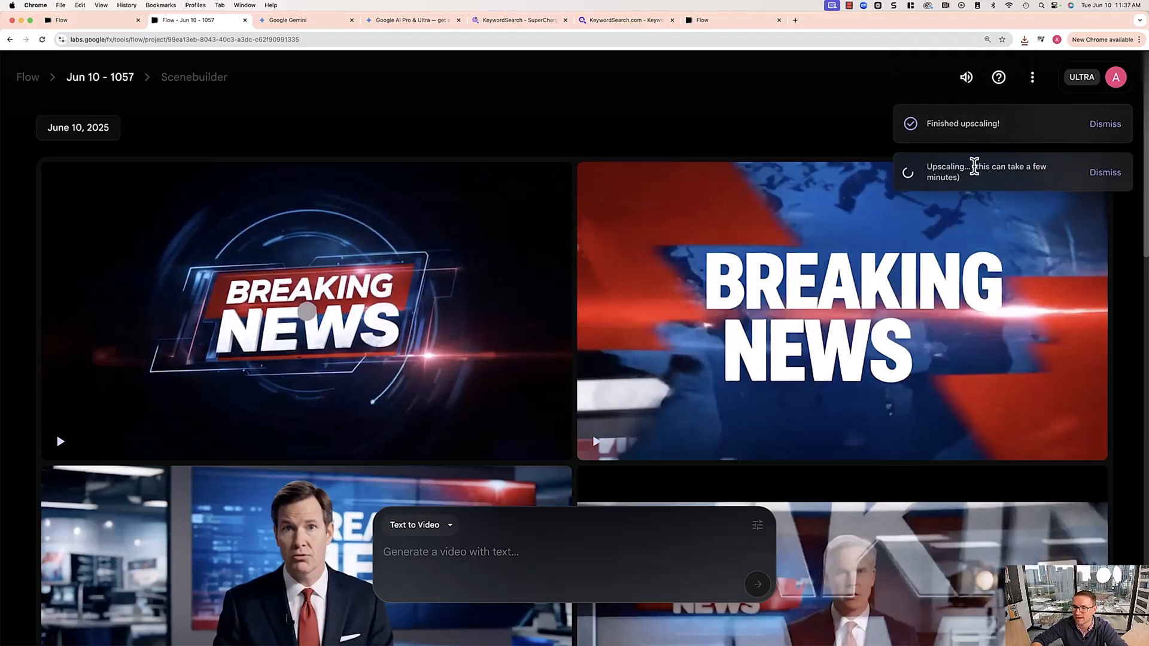
pyautogui.click(1025, 40)
pyautogui.click(914, 116)
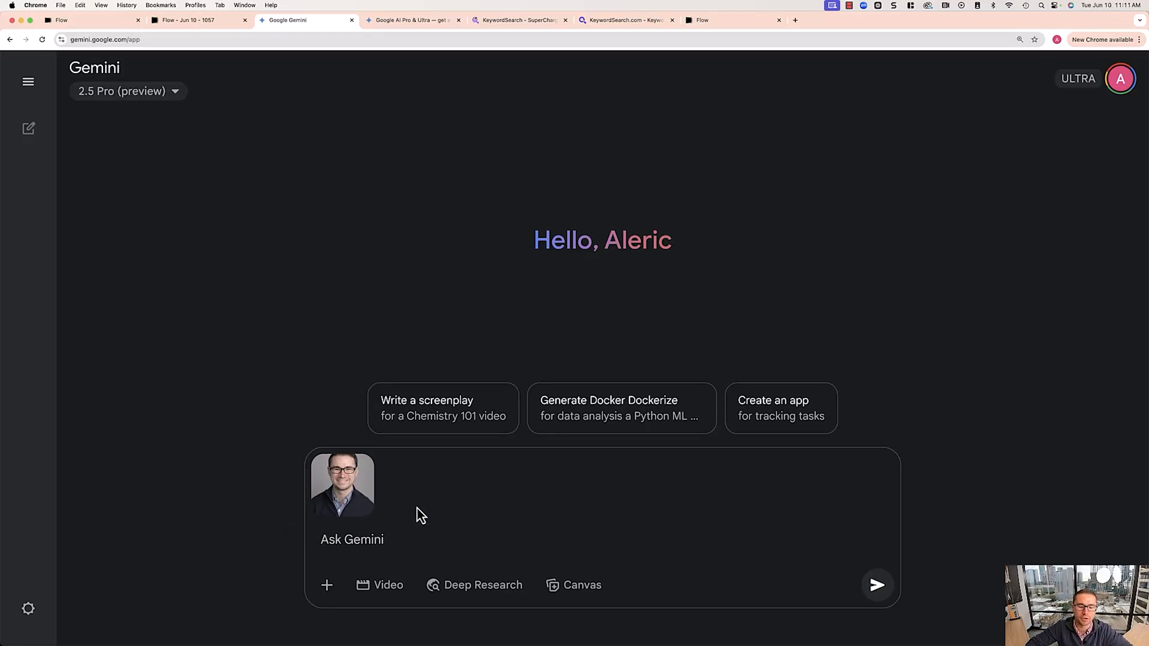
# Step: In Gemini, request a detailed description of the person in the attached photo so Google Veo 3 can recreate him in a video
pyautogui.click(416, 538)
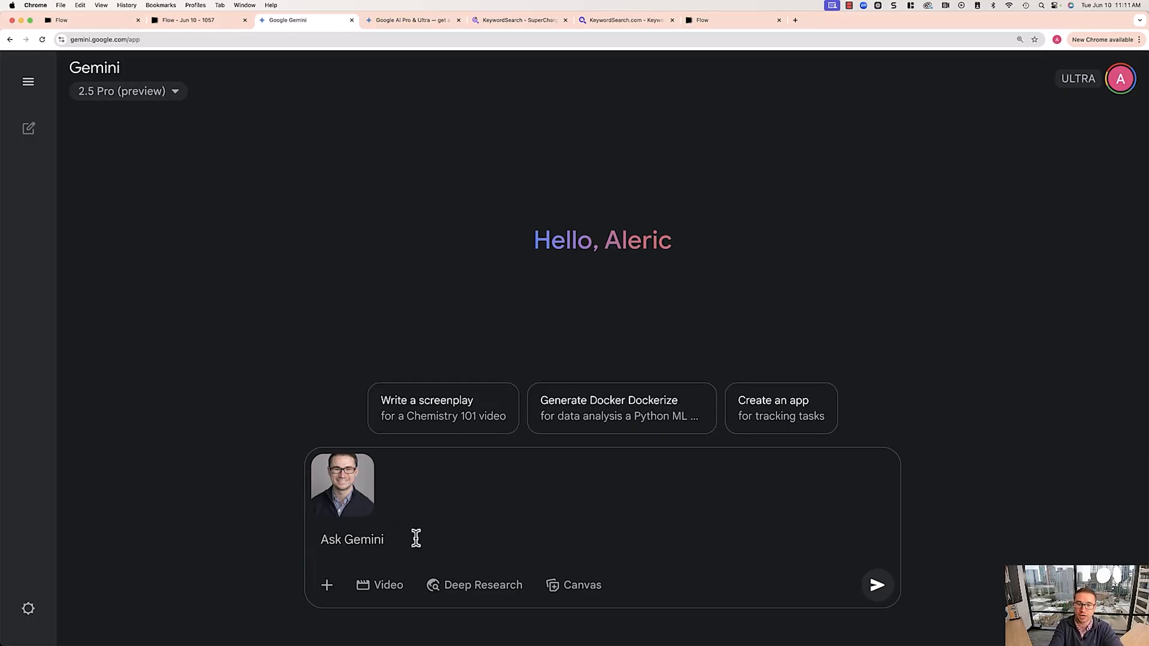
pyautogui.write('Create a detailed description of this person that I can use in Google Veo 3 to be able to tell the AI exactly what they look like so we can recreate him in the video.')
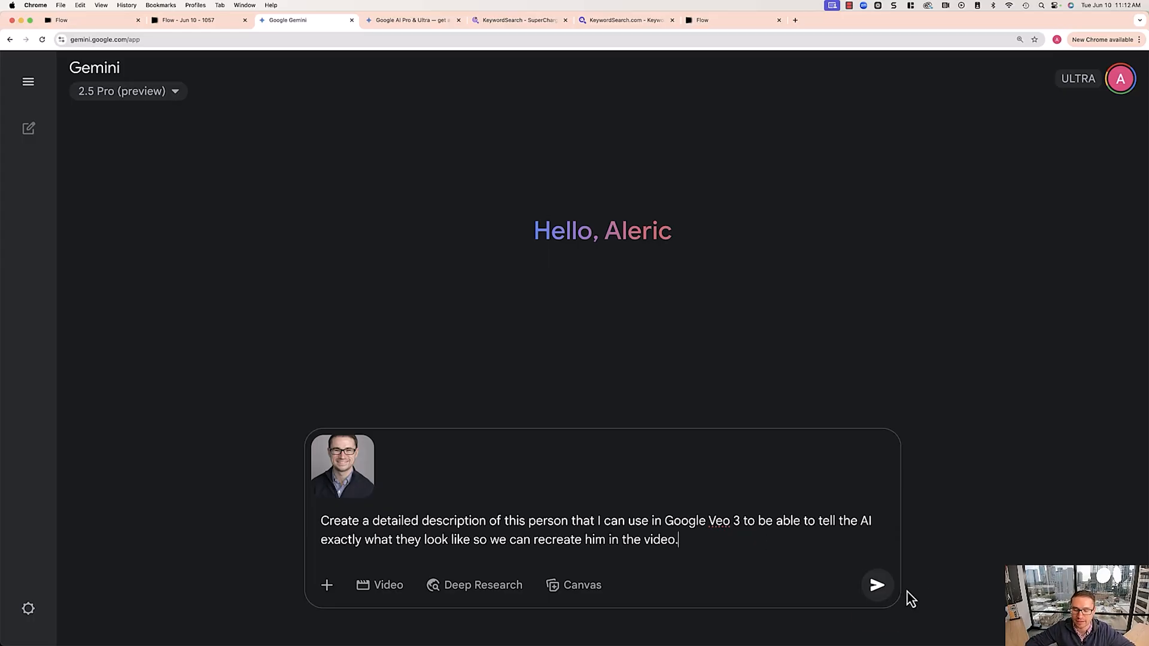
pyautogui.click(878, 585)
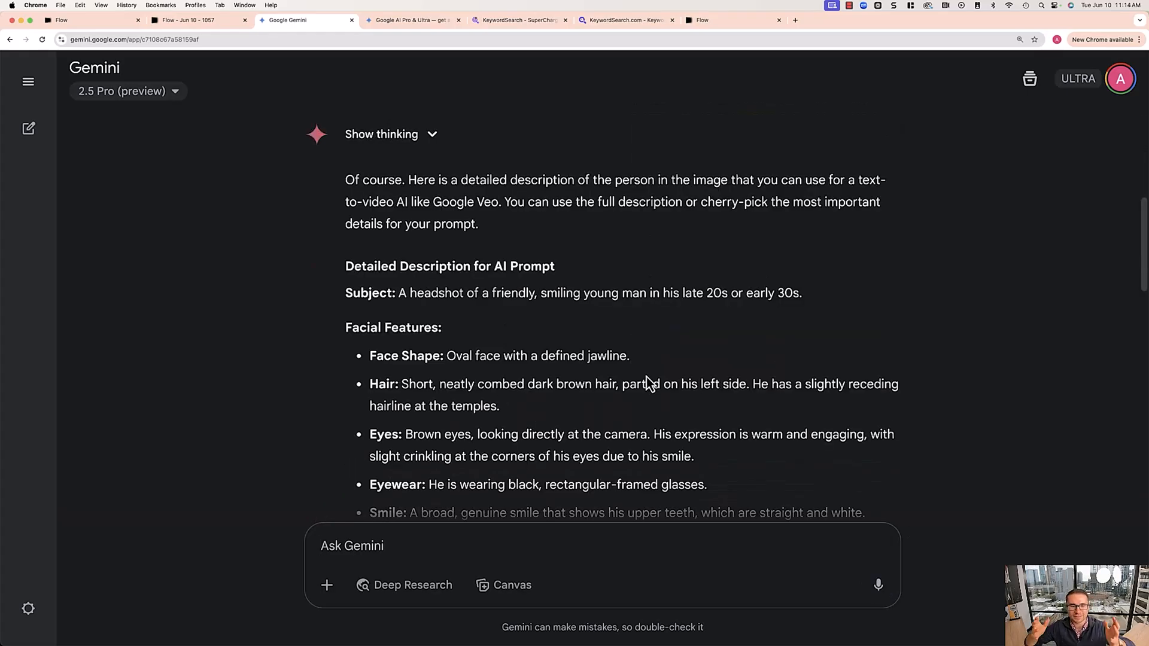
# Step: Ask Gemini to combine all details and attributes of the person, excluding the photo's background and specific clothing
pyautogui.scroll(-2, 562, 310)
pyautogui.scroll(-3, 563, 311)
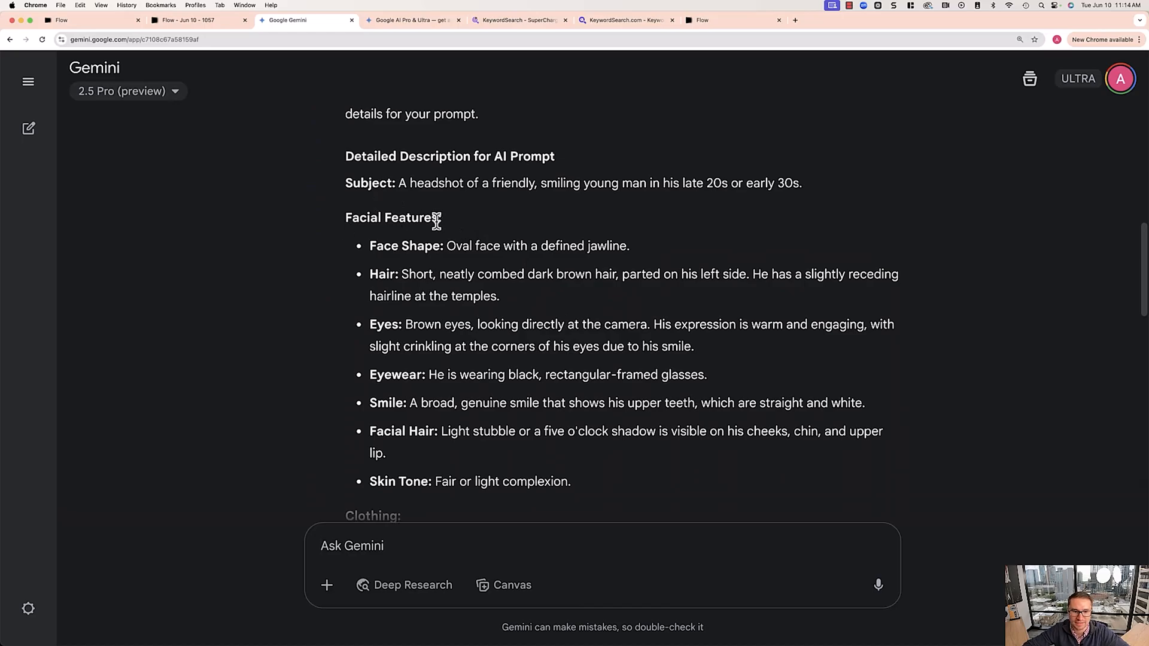
pyautogui.scroll(-1, 450, 270)
pyautogui.scroll(-10, 451, 268)
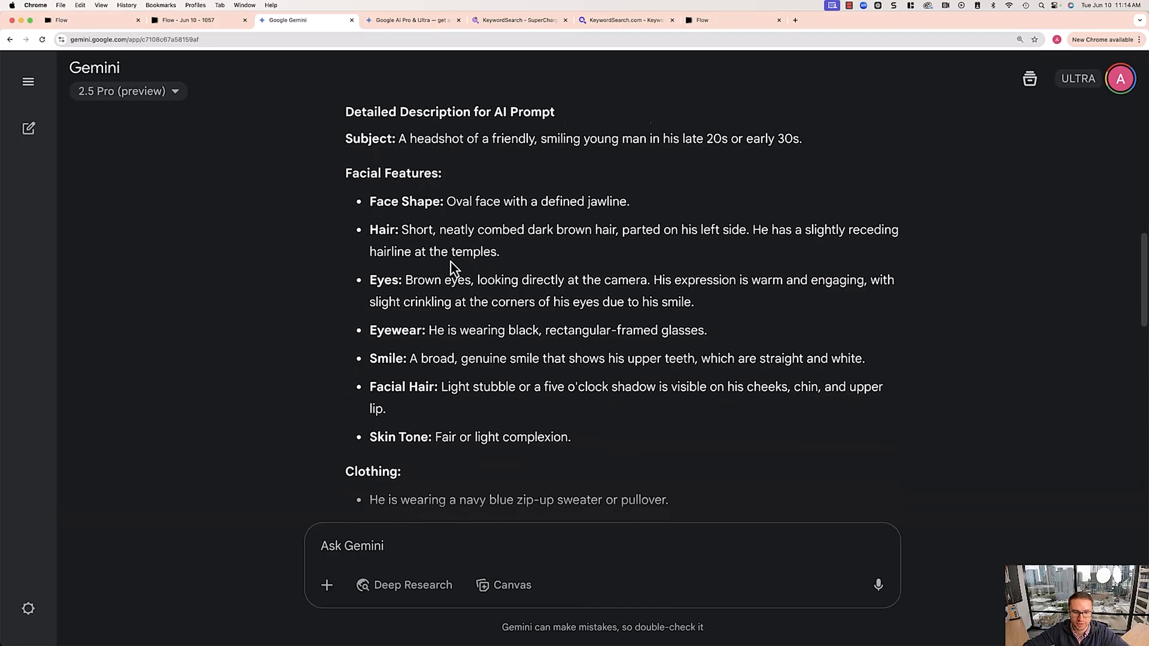
pyautogui.scroll(-5, 511, 329)
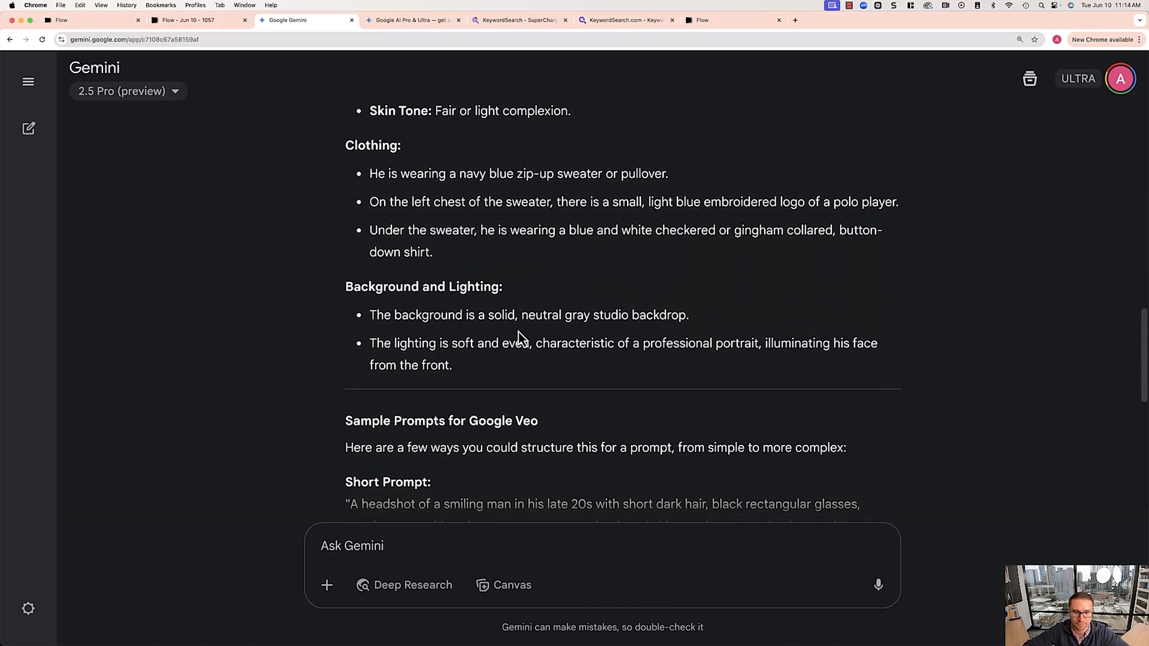
pyautogui.scroll(-8, 510, 325)
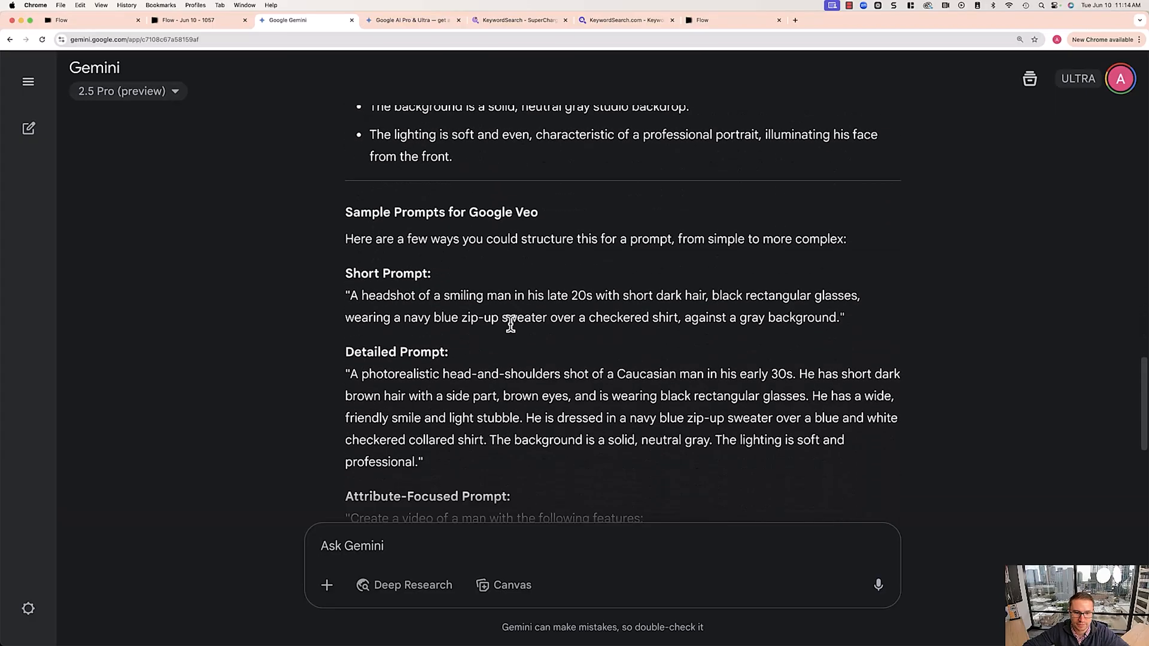
pyautogui.scroll(-4, 449, 377)
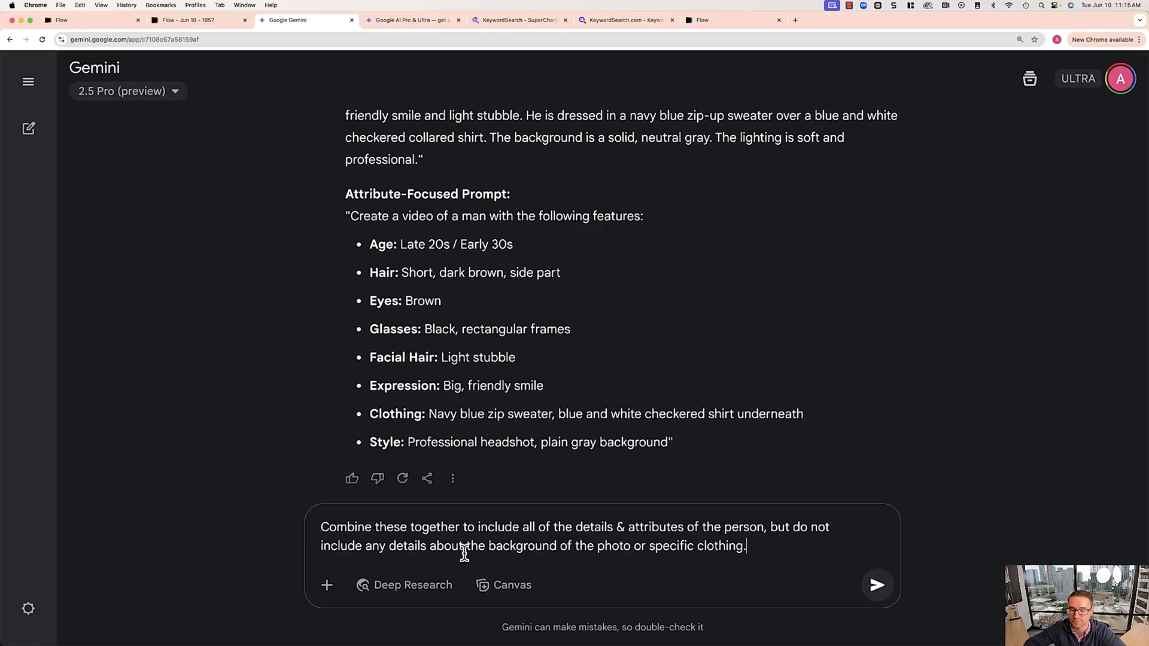
pyautogui.click(877, 585)
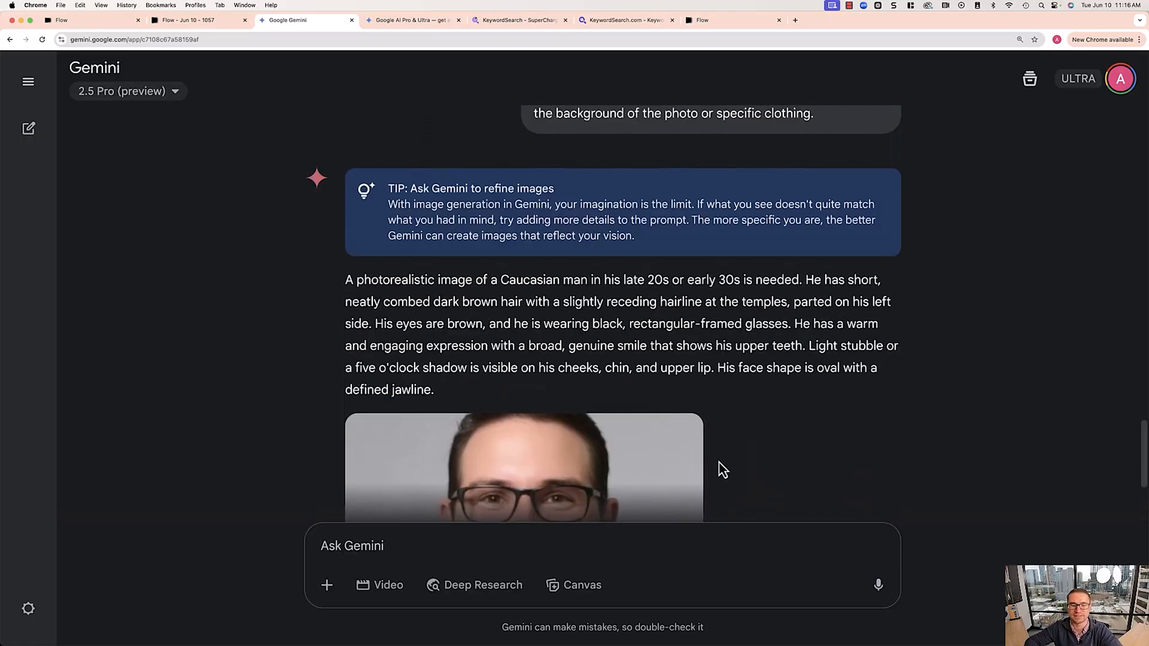
# Step: Review Gemini's combined description and generated portrait, and compare them with the earlier list of facial features, clothing and background
pyautogui.scroll(-3, 730, 461)
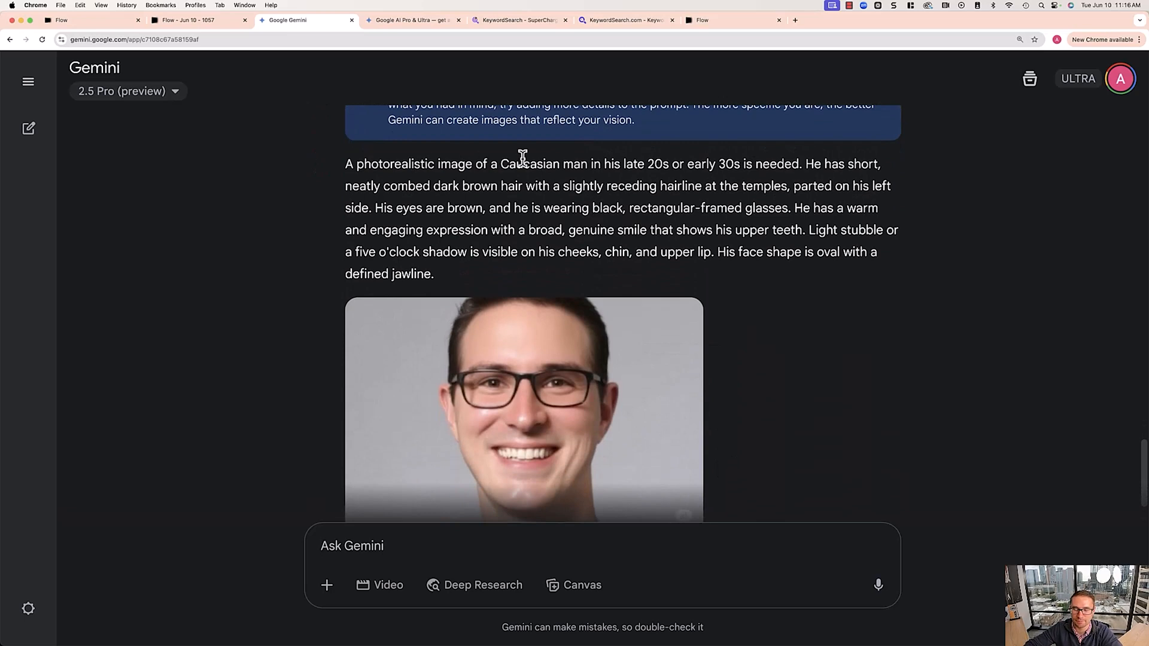
pyautogui.scroll(-1, 388, 265)
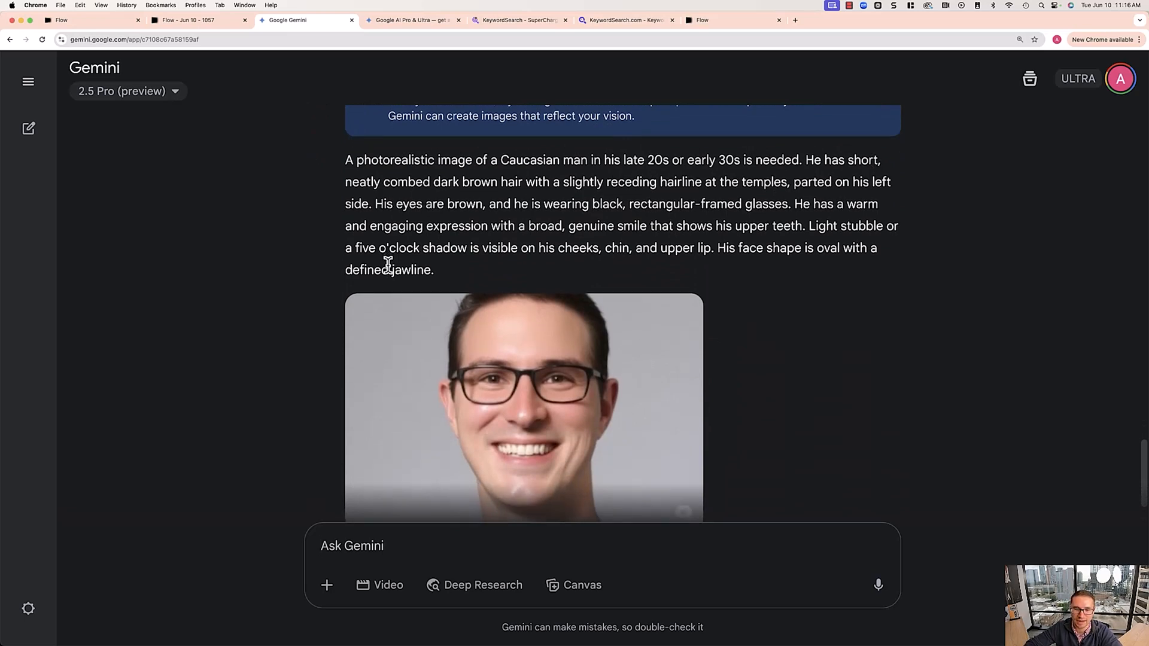
pyautogui.scroll(-2, 388, 264)
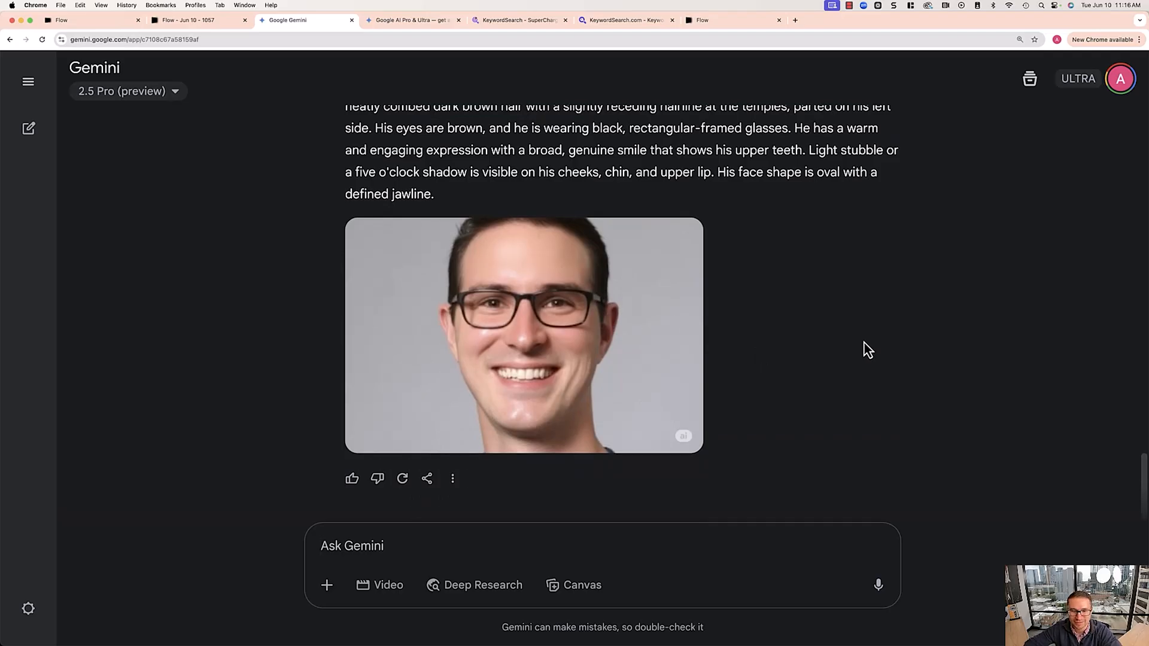
pyautogui.scroll(1, 779, 320)
pyautogui.scroll(1, 826, 322)
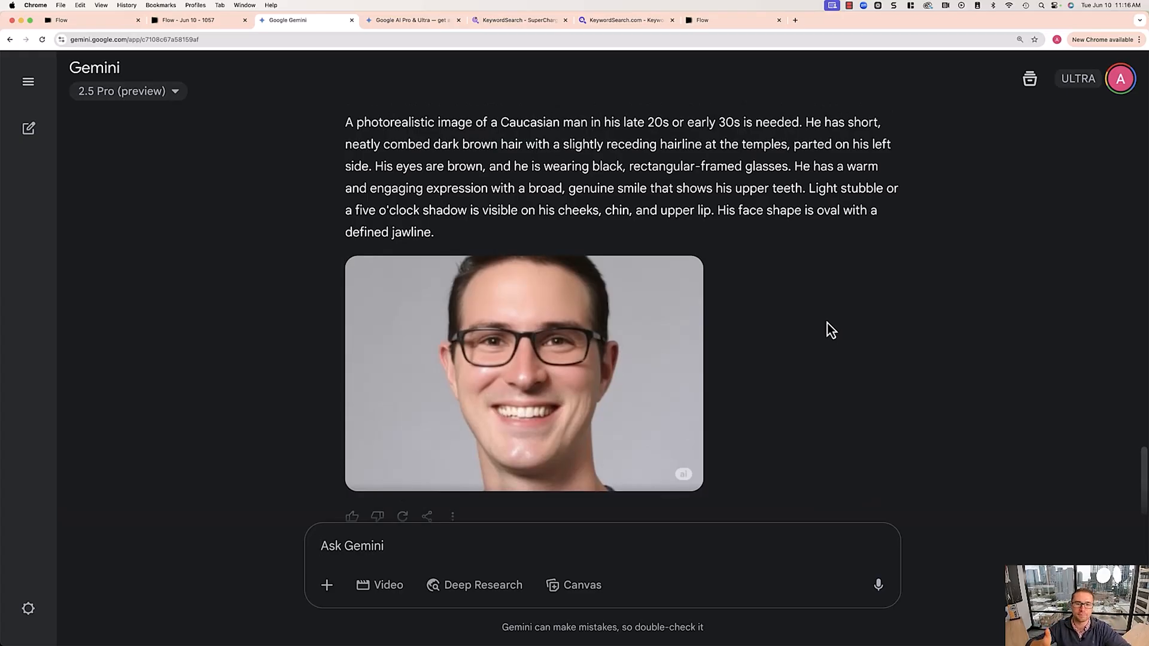
pyautogui.moveTo(525, 234); pyautogui.dragTo(348, 126)
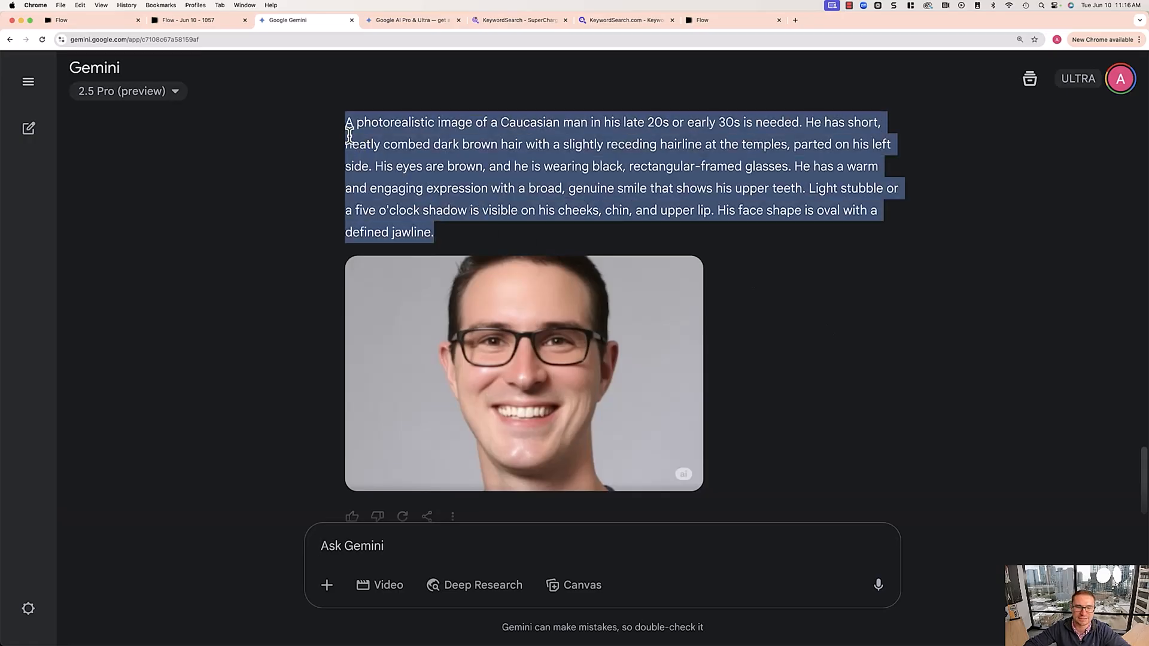
pyautogui.click(514, 188)
pyautogui.scroll(5, 495, 236)
pyautogui.scroll(10, 495, 225)
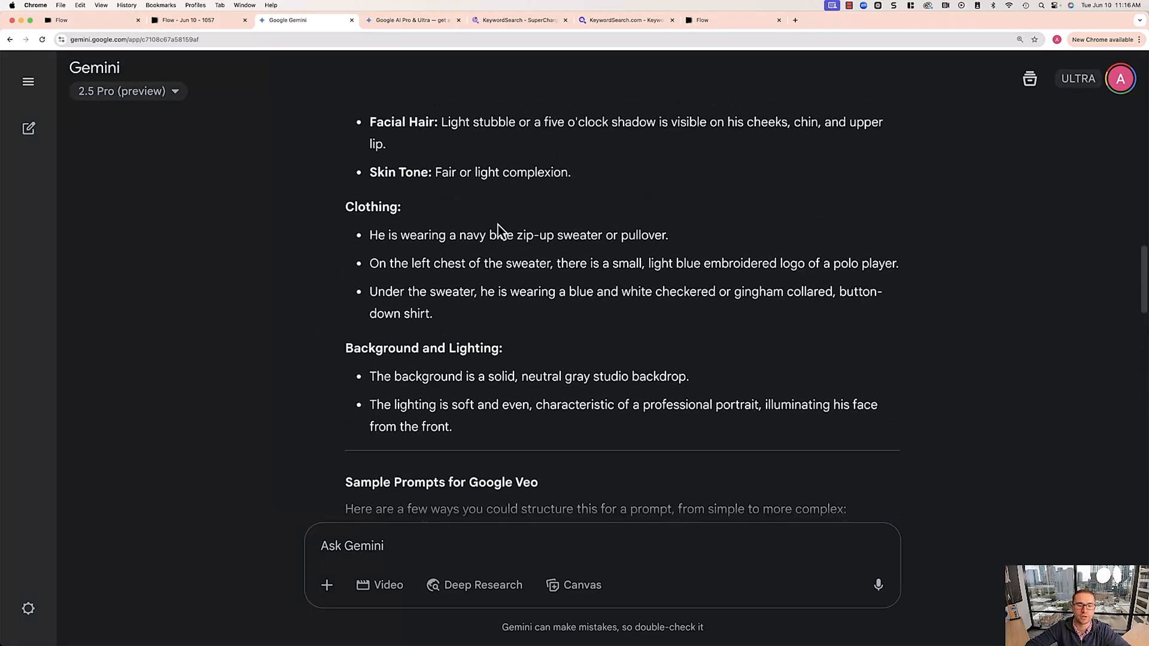
pyautogui.scroll(2, 497, 222)
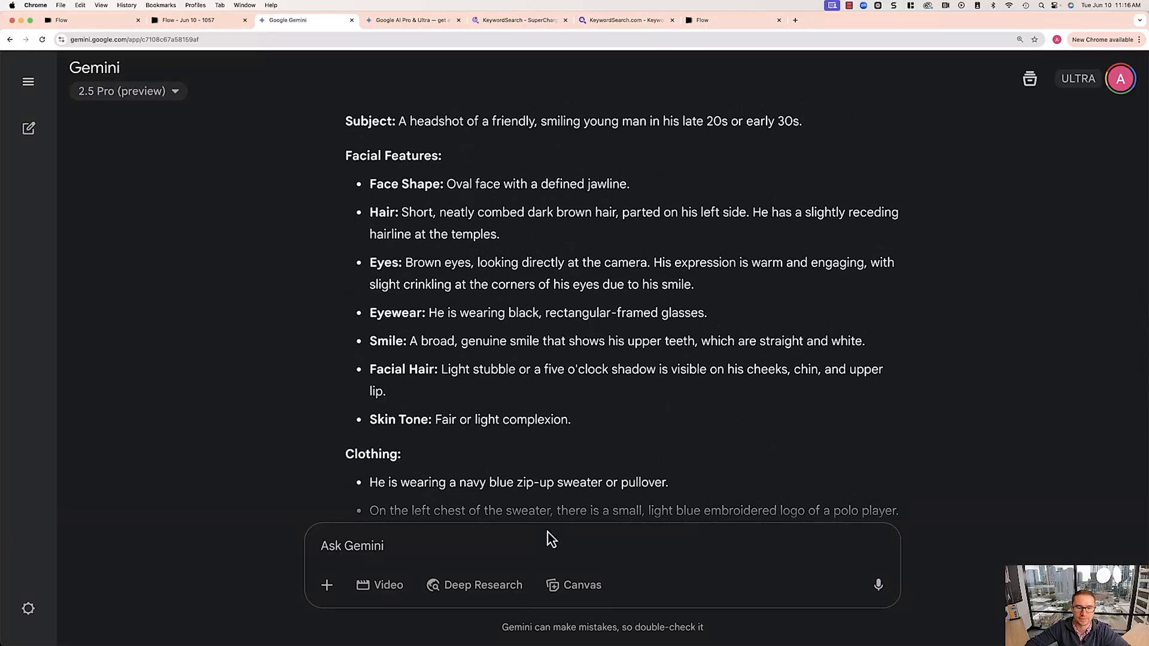
pyautogui.scroll(-15, 541, 514)
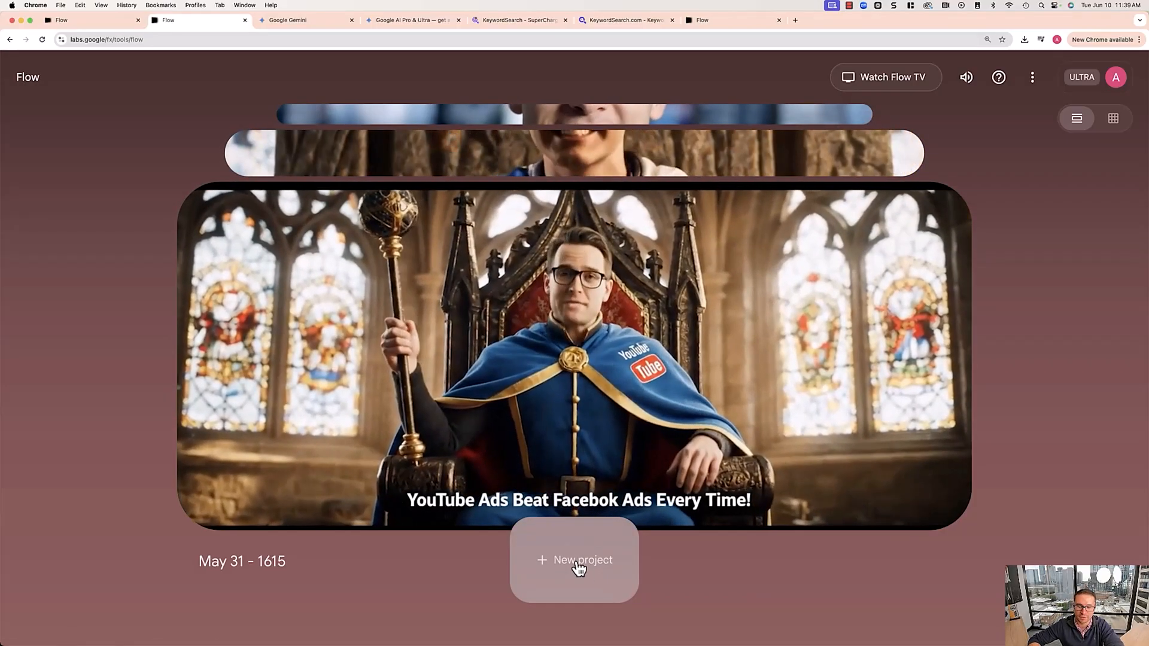
# Step: In Flow, start a new project and write a prompt for a king in a medieval throne room declaring AI Videos the future, without captions
pyautogui.click(579, 568)
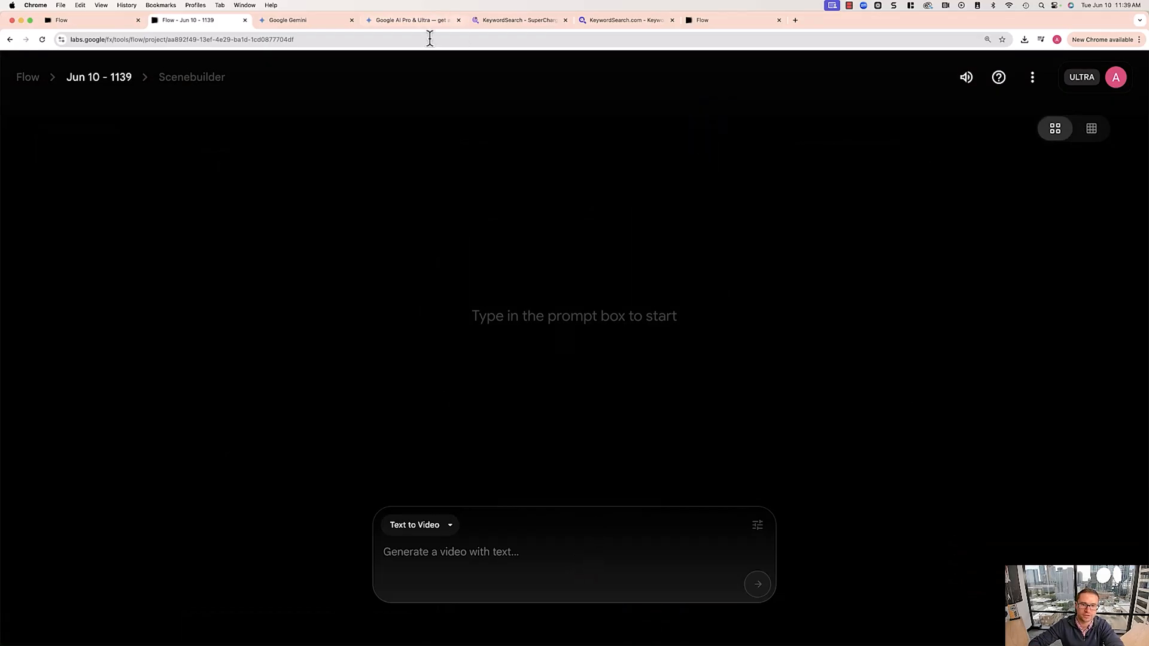
pyautogui.click(300, 23)
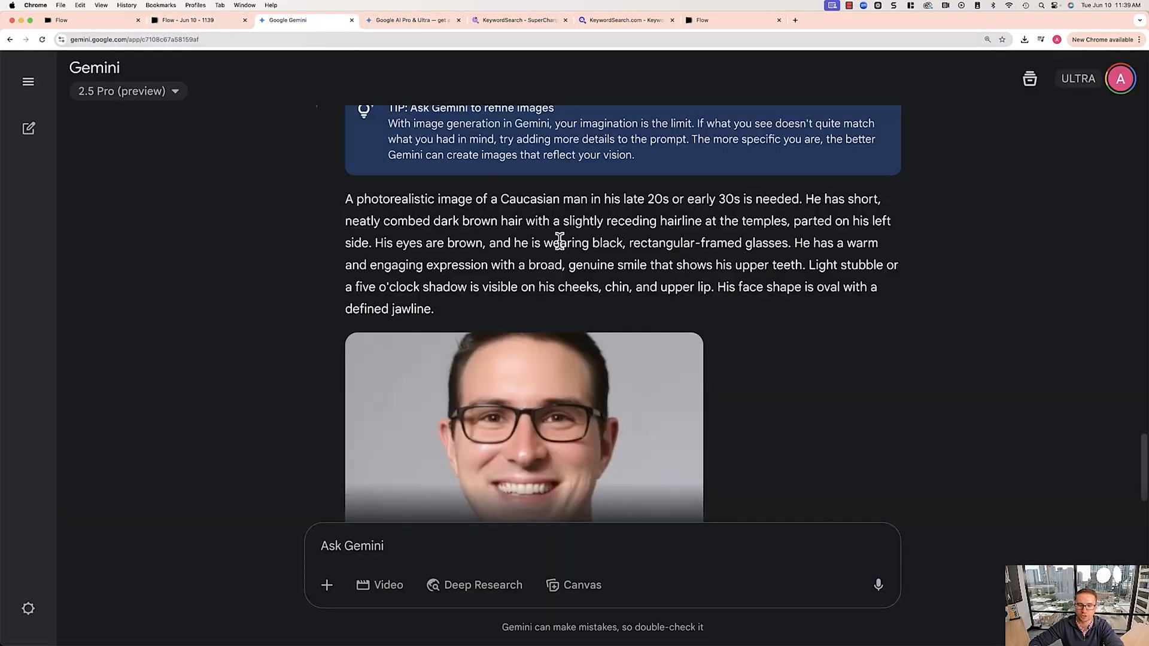
pyautogui.click(188, 20)
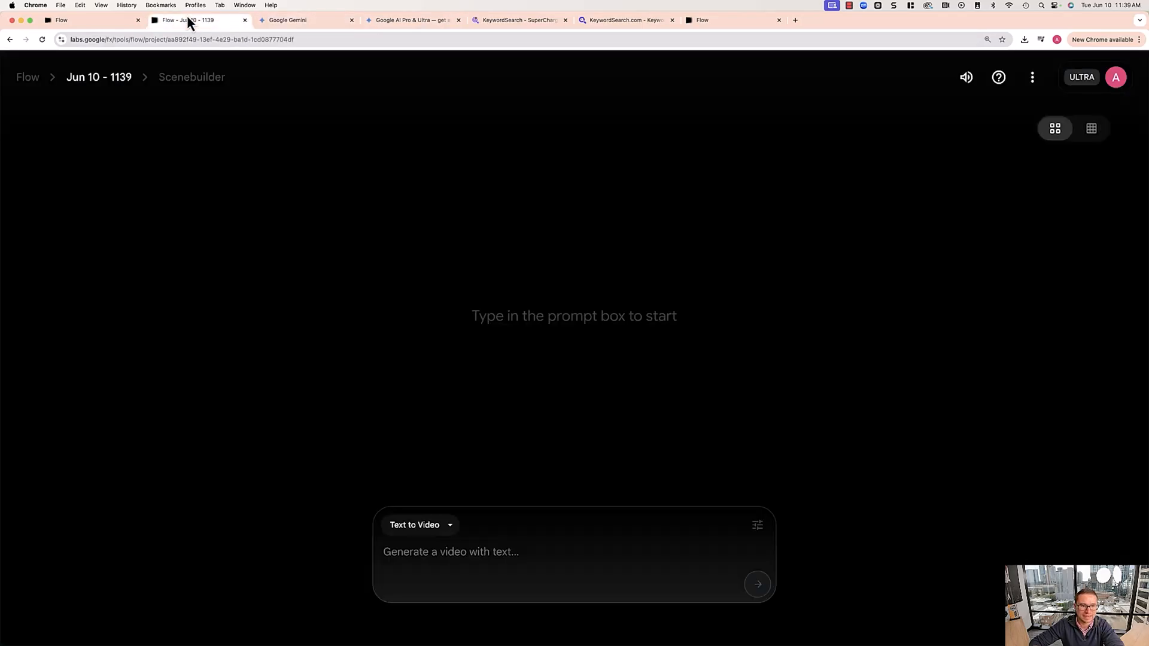
pyautogui.click(434, 552)
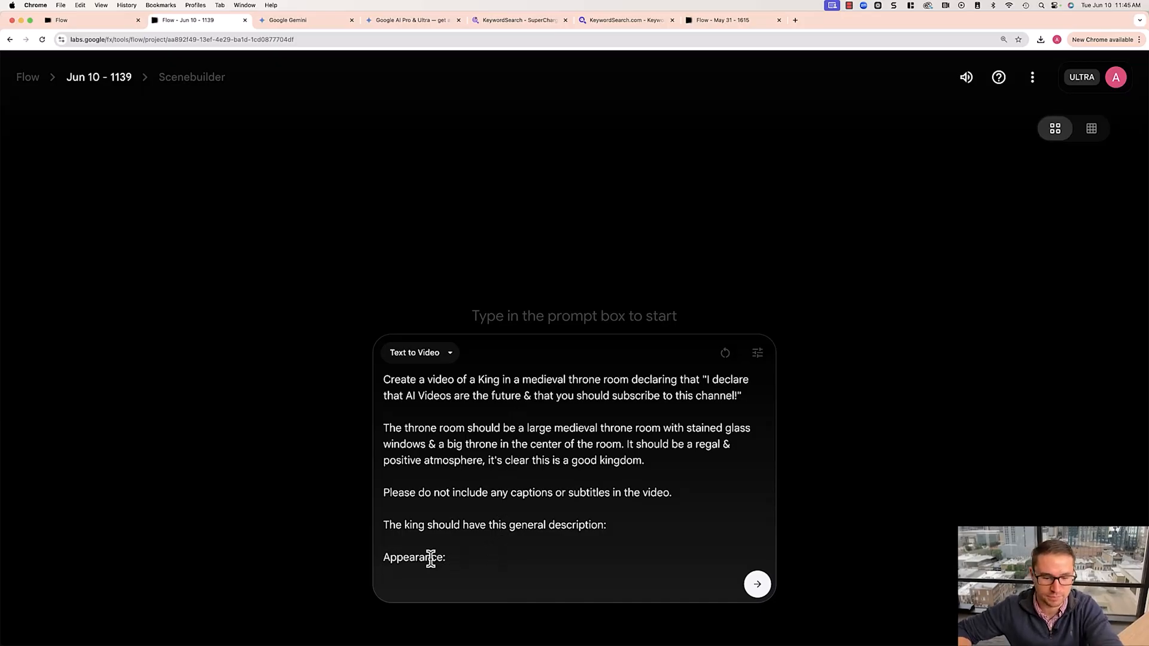
# Step: Copy the combined description of the man from Gemini into the Flow prompt as the king's appearance
pyautogui.click(306, 23)
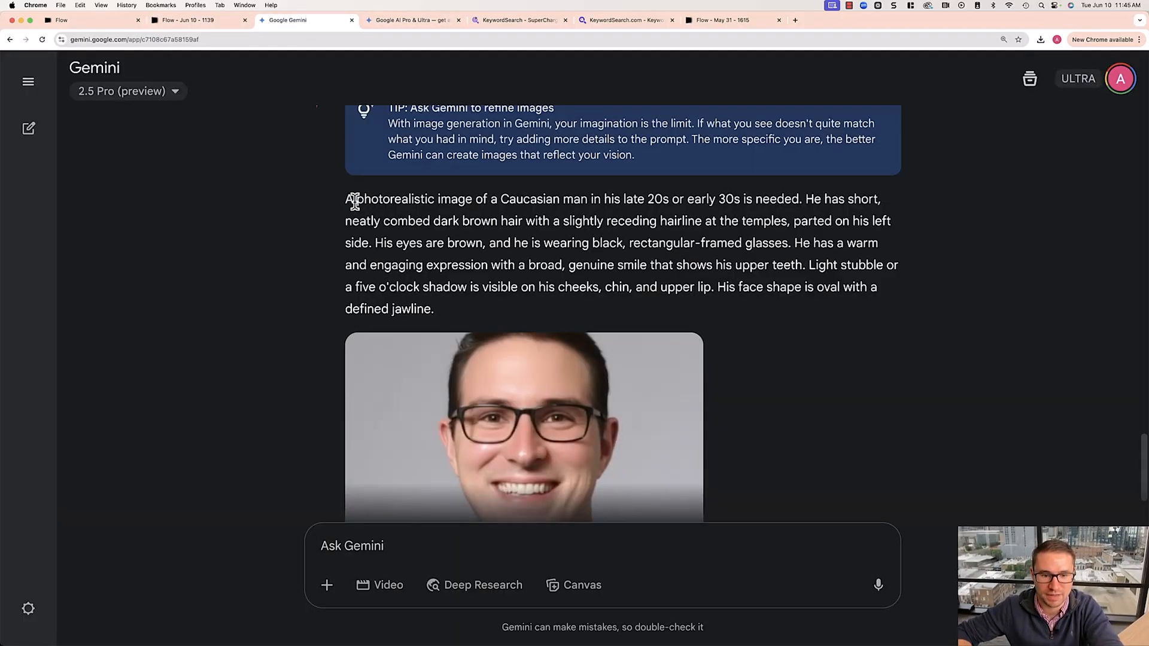
pyautogui.moveTo(491, 199); pyautogui.dragTo(488, 312)
pyautogui.press('cmd+c')
pyautogui.click(187, 20)
pyautogui.press('cmd+v')
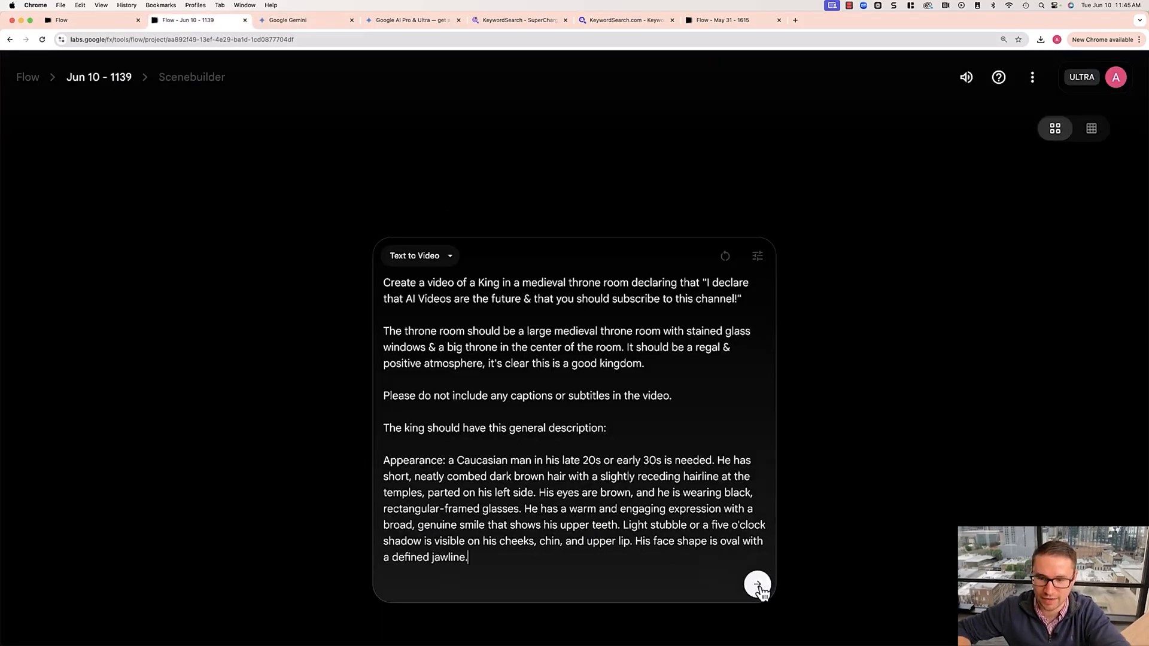
# Step: Generate the king videos with 2 outputs per prompt and the Veo 3 - Quality model
pyautogui.click(758, 256)
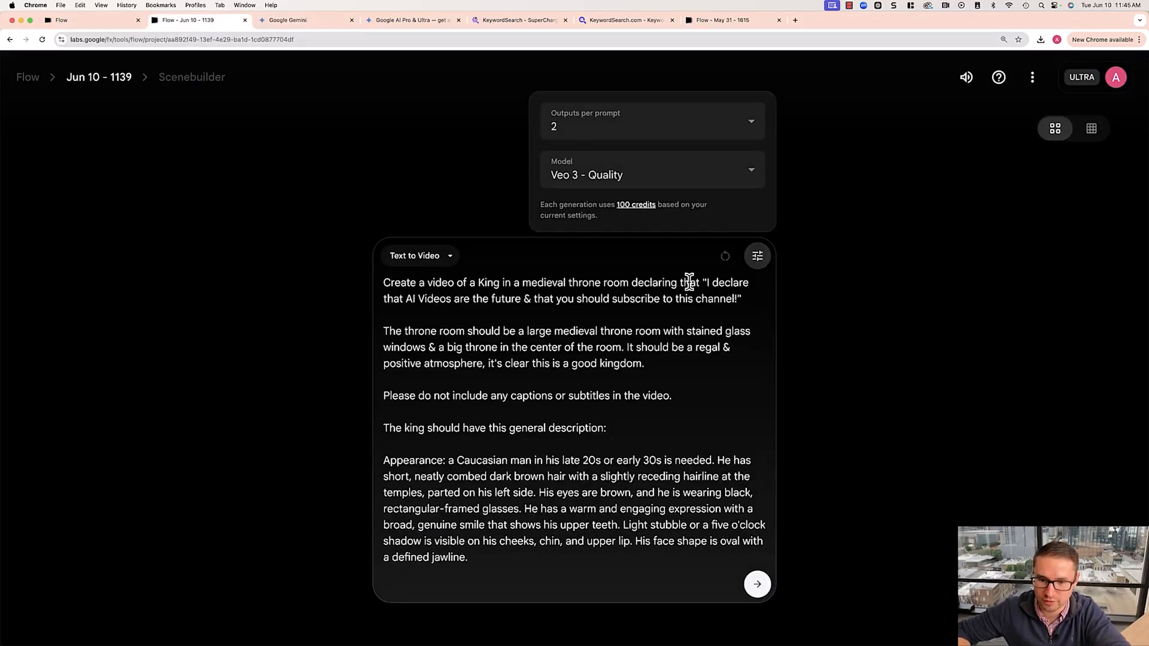
pyautogui.click(581, 177)
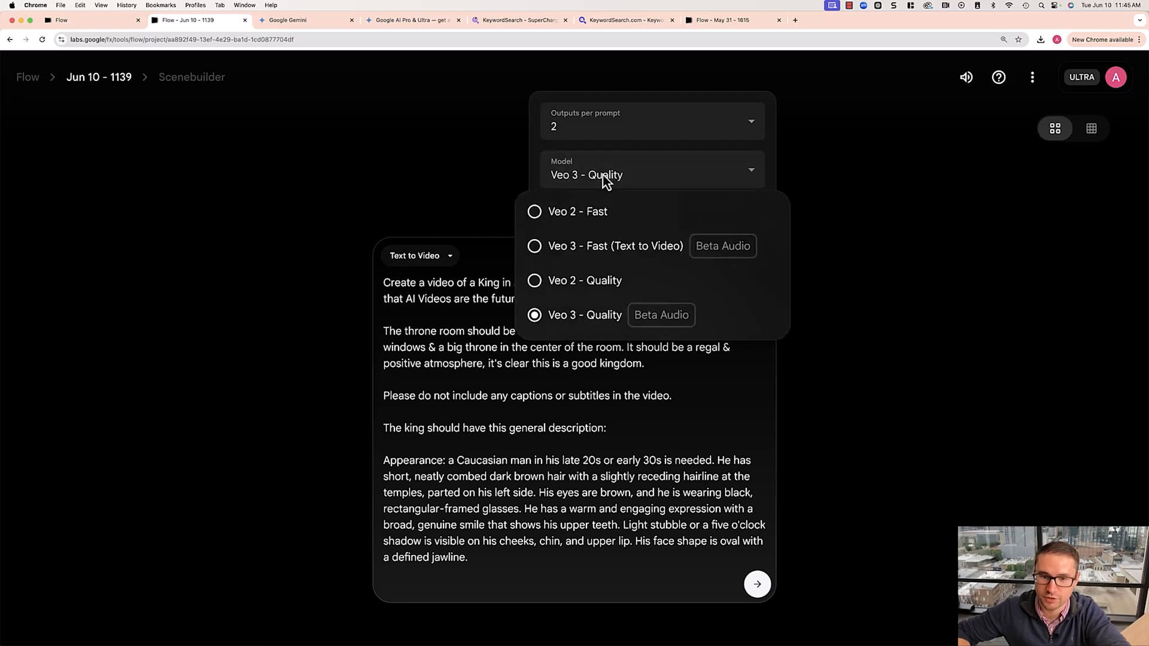
pyautogui.click(721, 326)
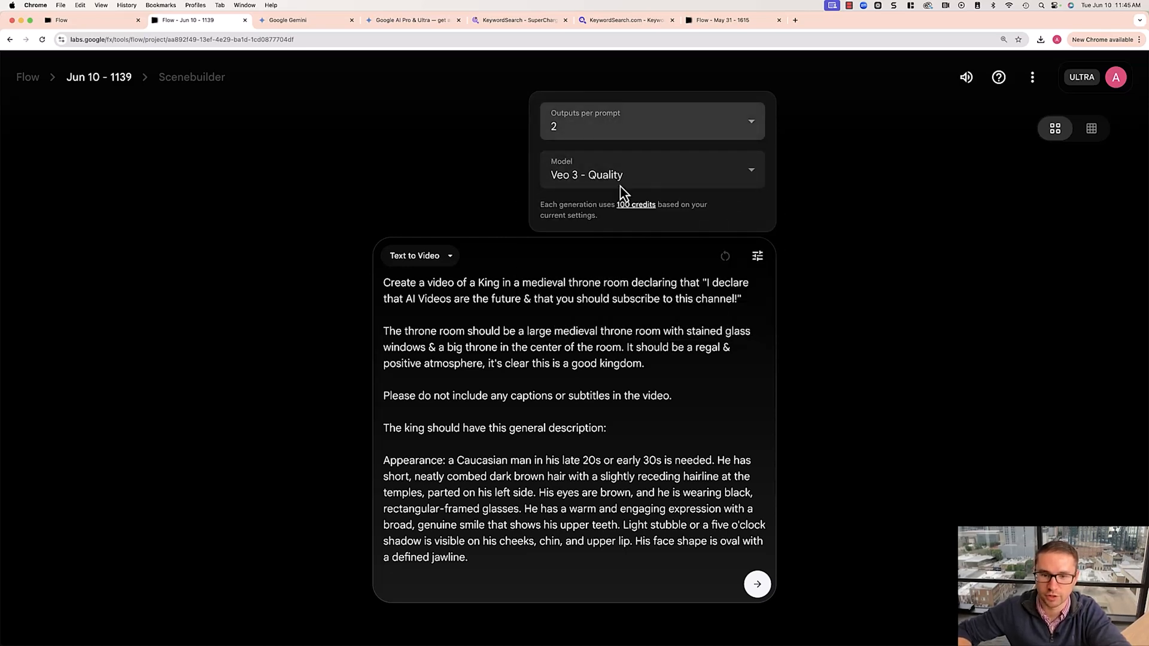
pyautogui.click(758, 585)
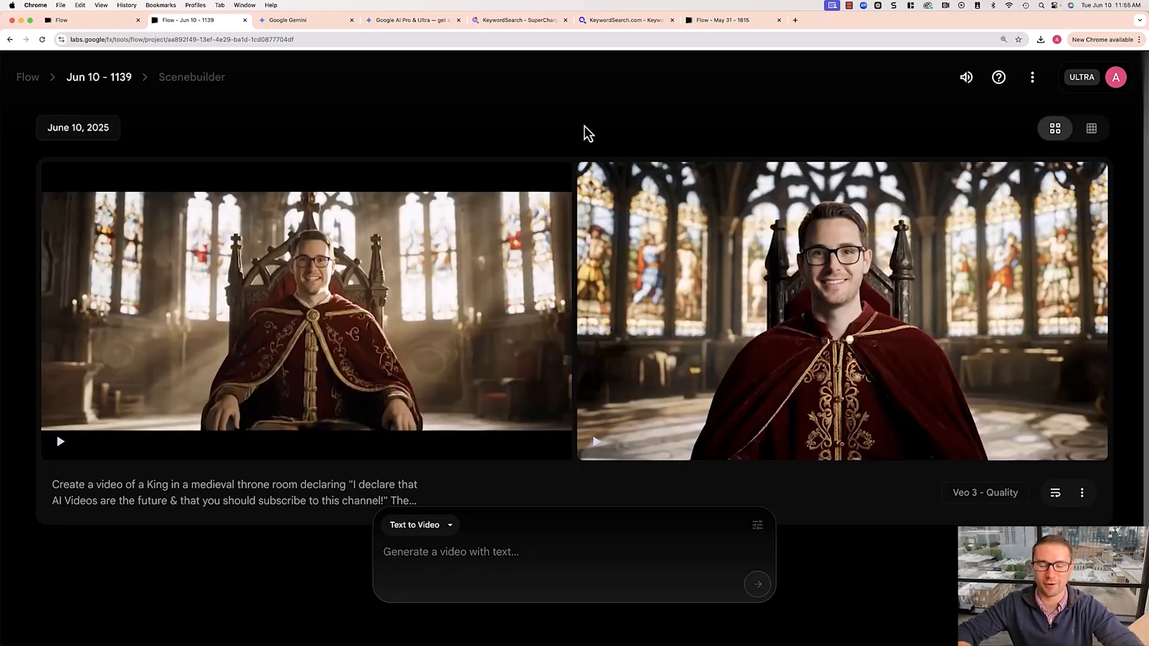
# Step: Play the first generated video of the king seated on his throne
pyautogui.click(353, 289)
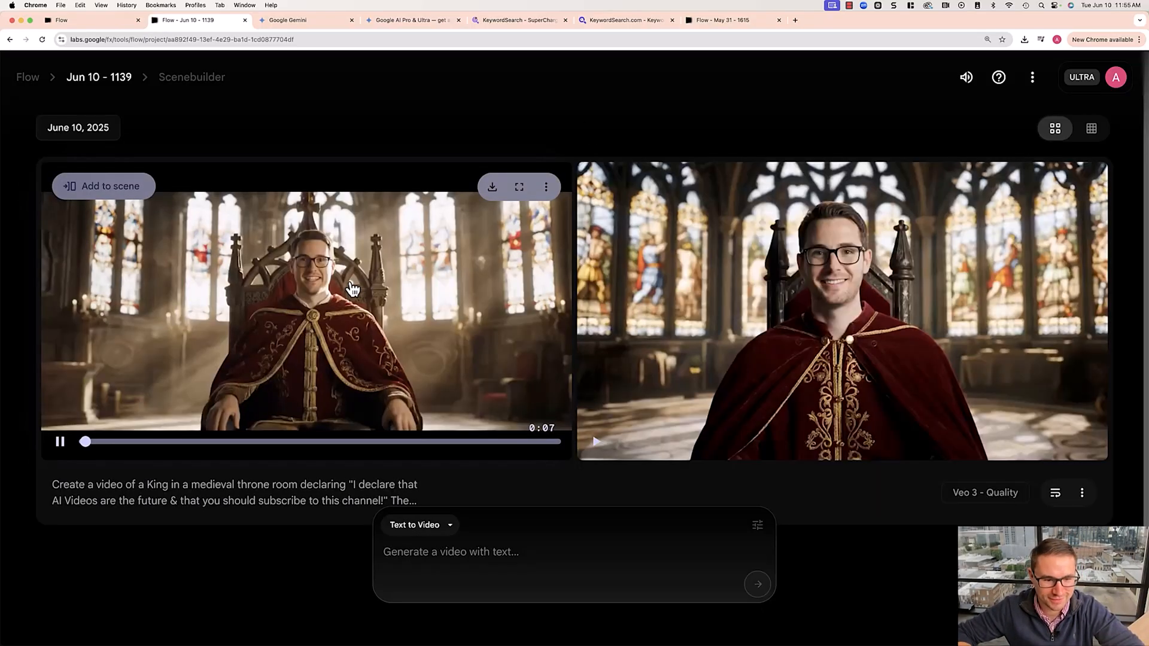